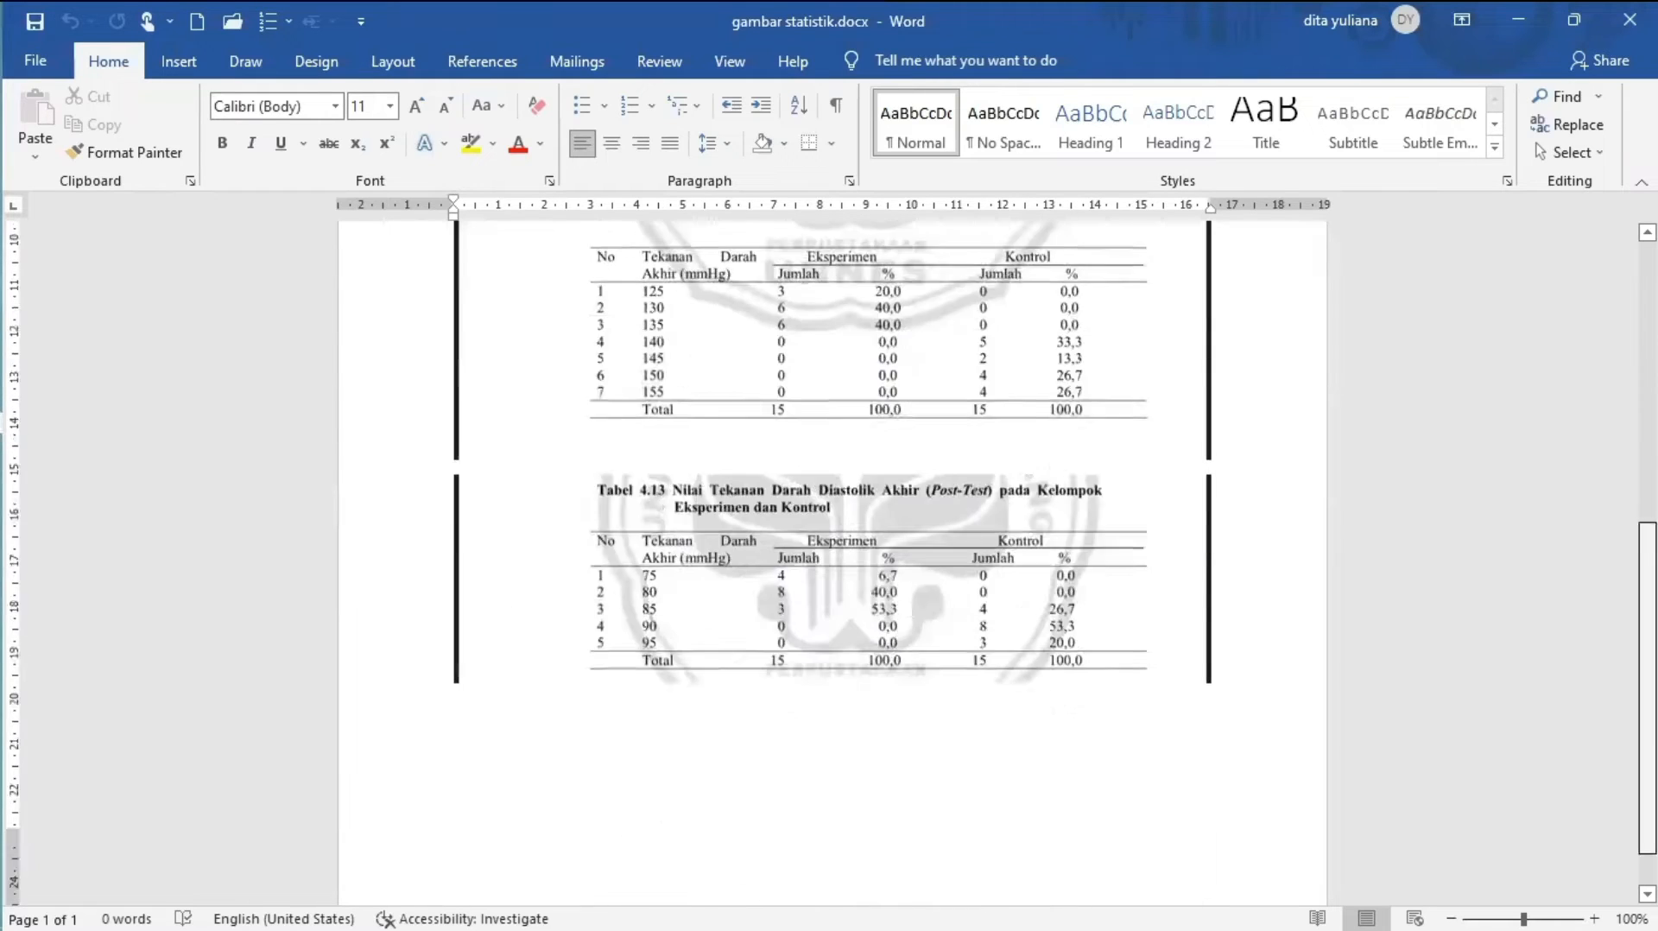
# Review the blood pressure tables in the Word document and the data statistik.xlsx sheet in Excel, ending in SPSS
pyautogui.scroll(4, 868, 562)
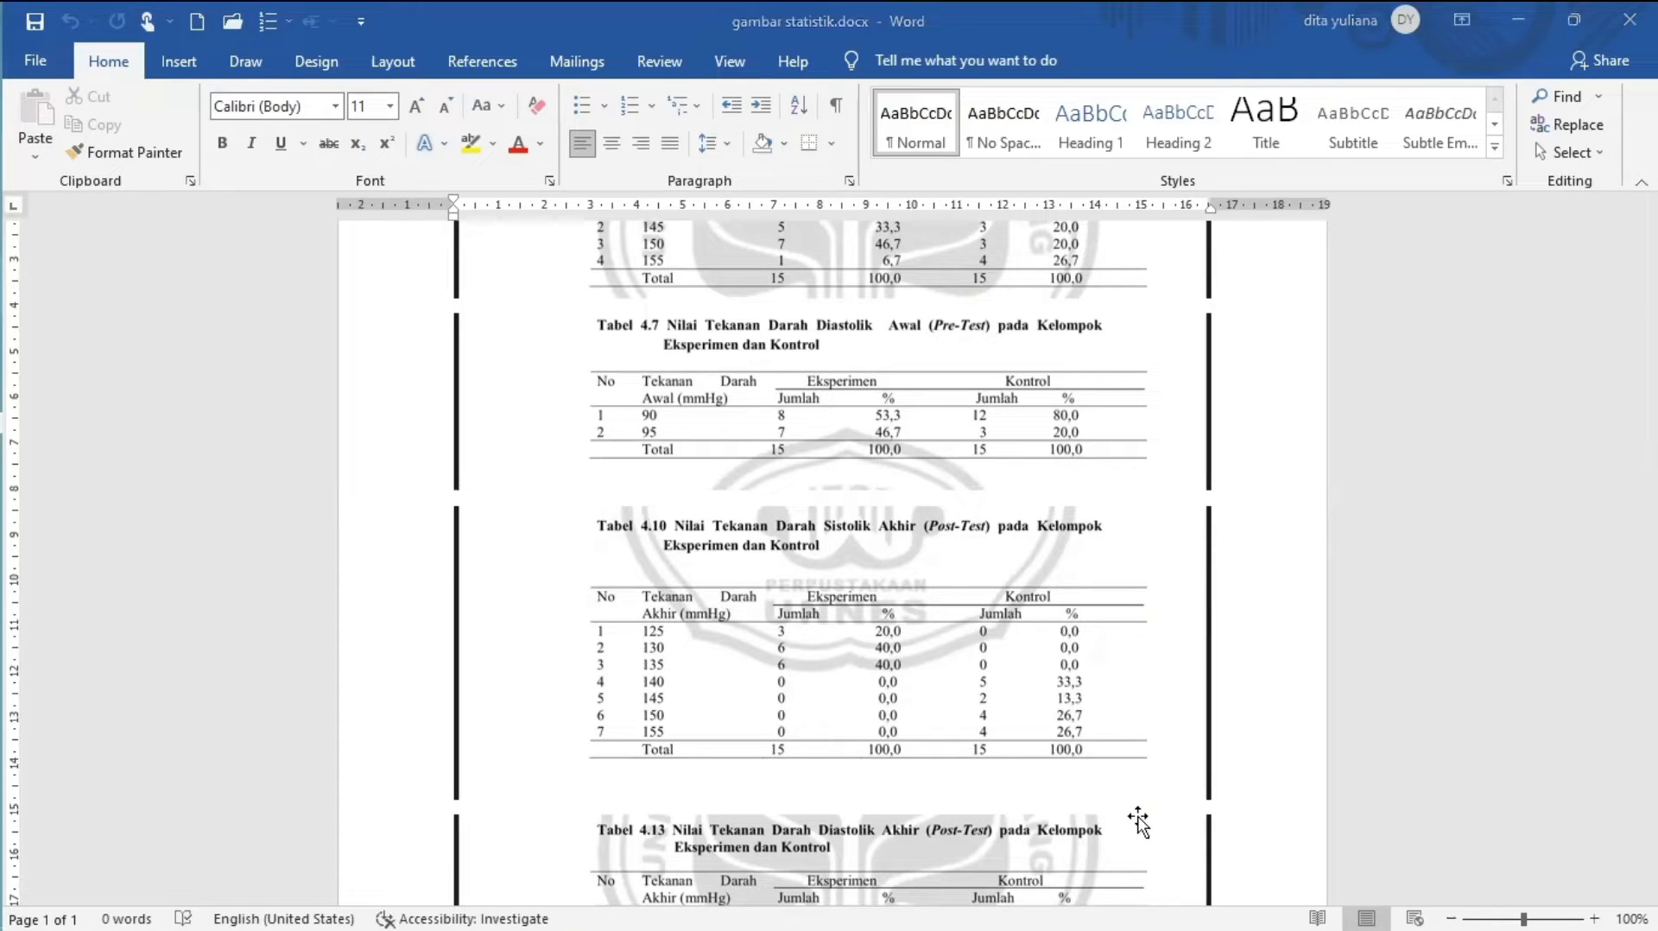
pyautogui.hotkey('alt', 'Tab')
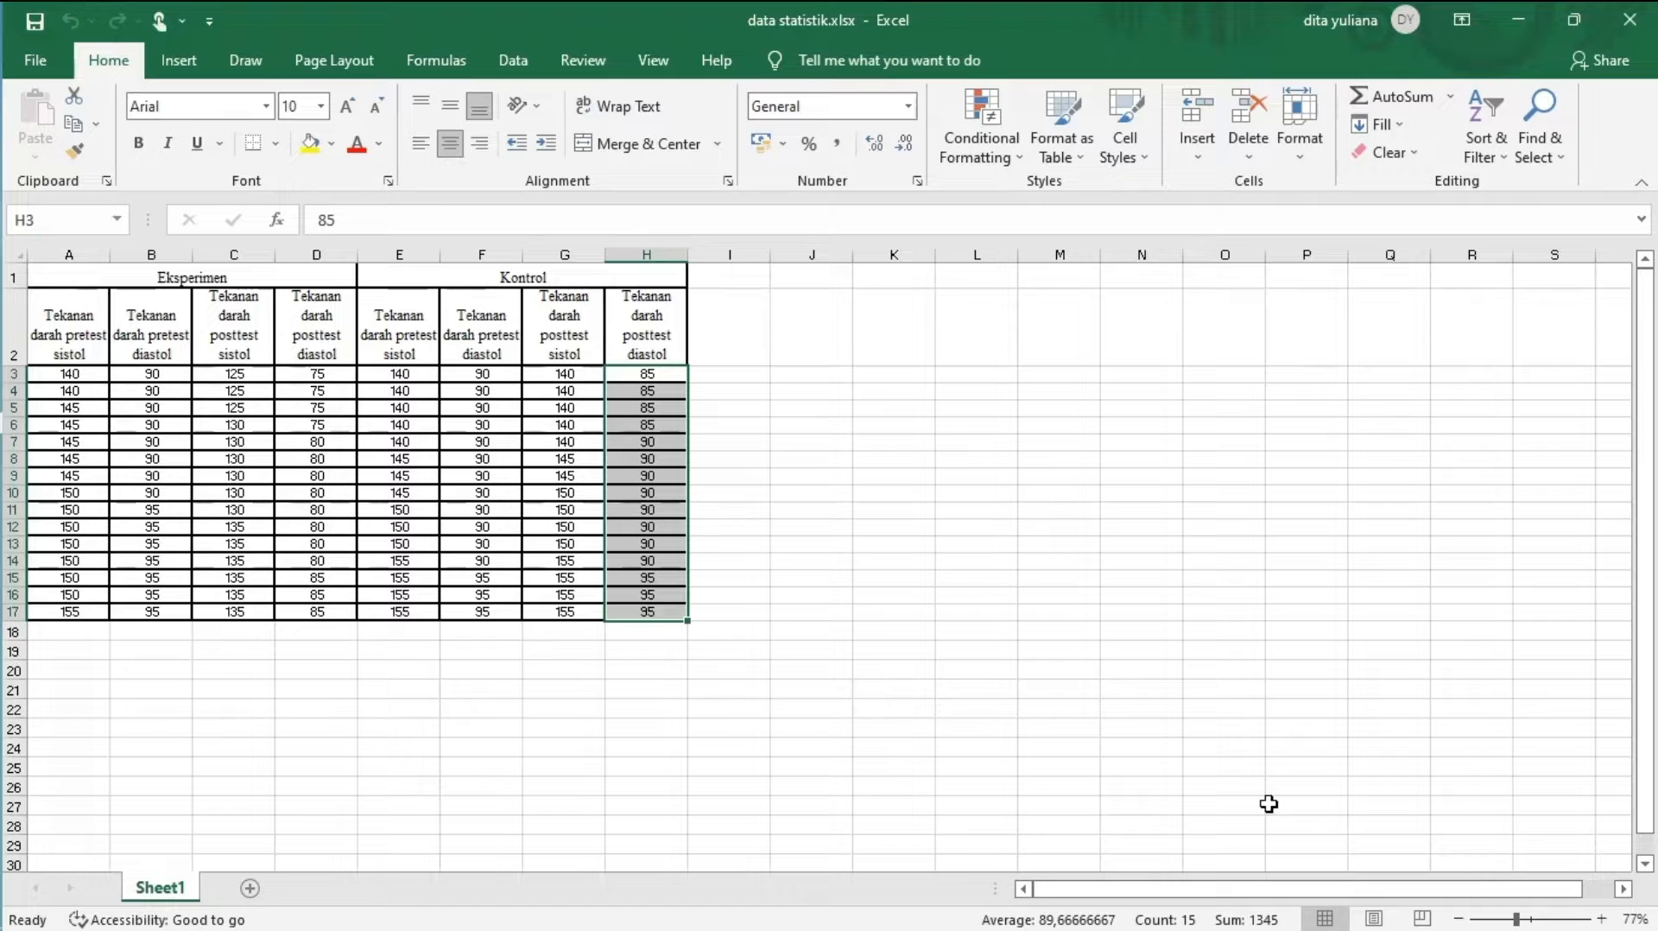
pyautogui.hotkey('alt', 'Tab')
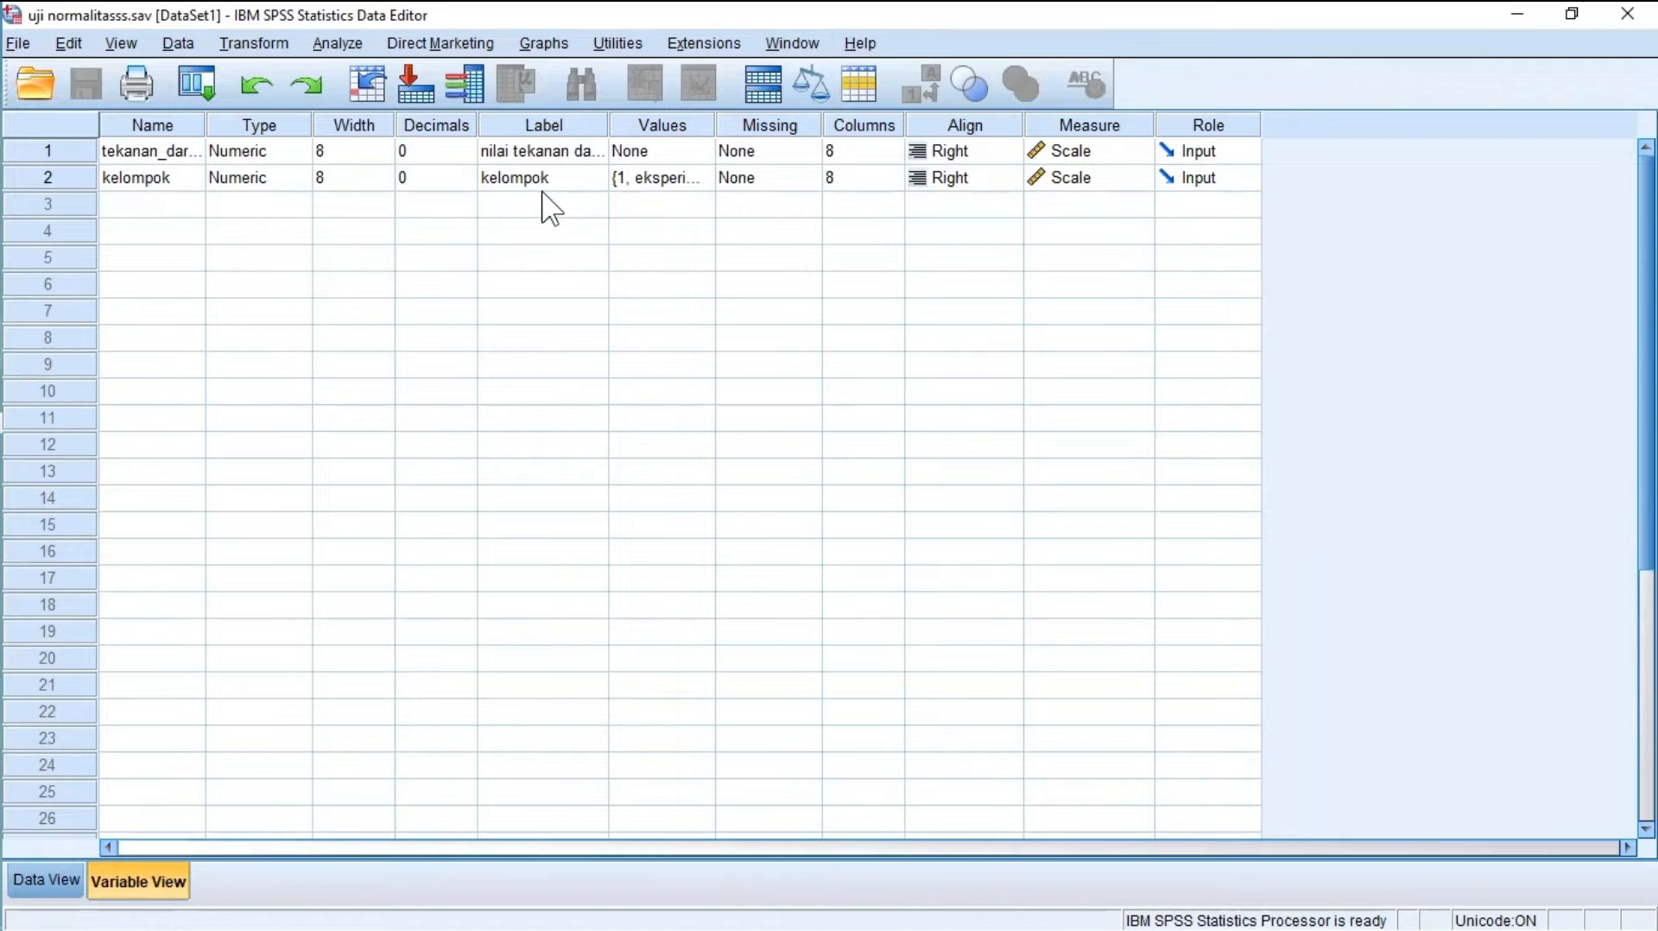
# Examine all value labels defined for the kelompok variable in the normality data set
pyautogui.click(704, 188)
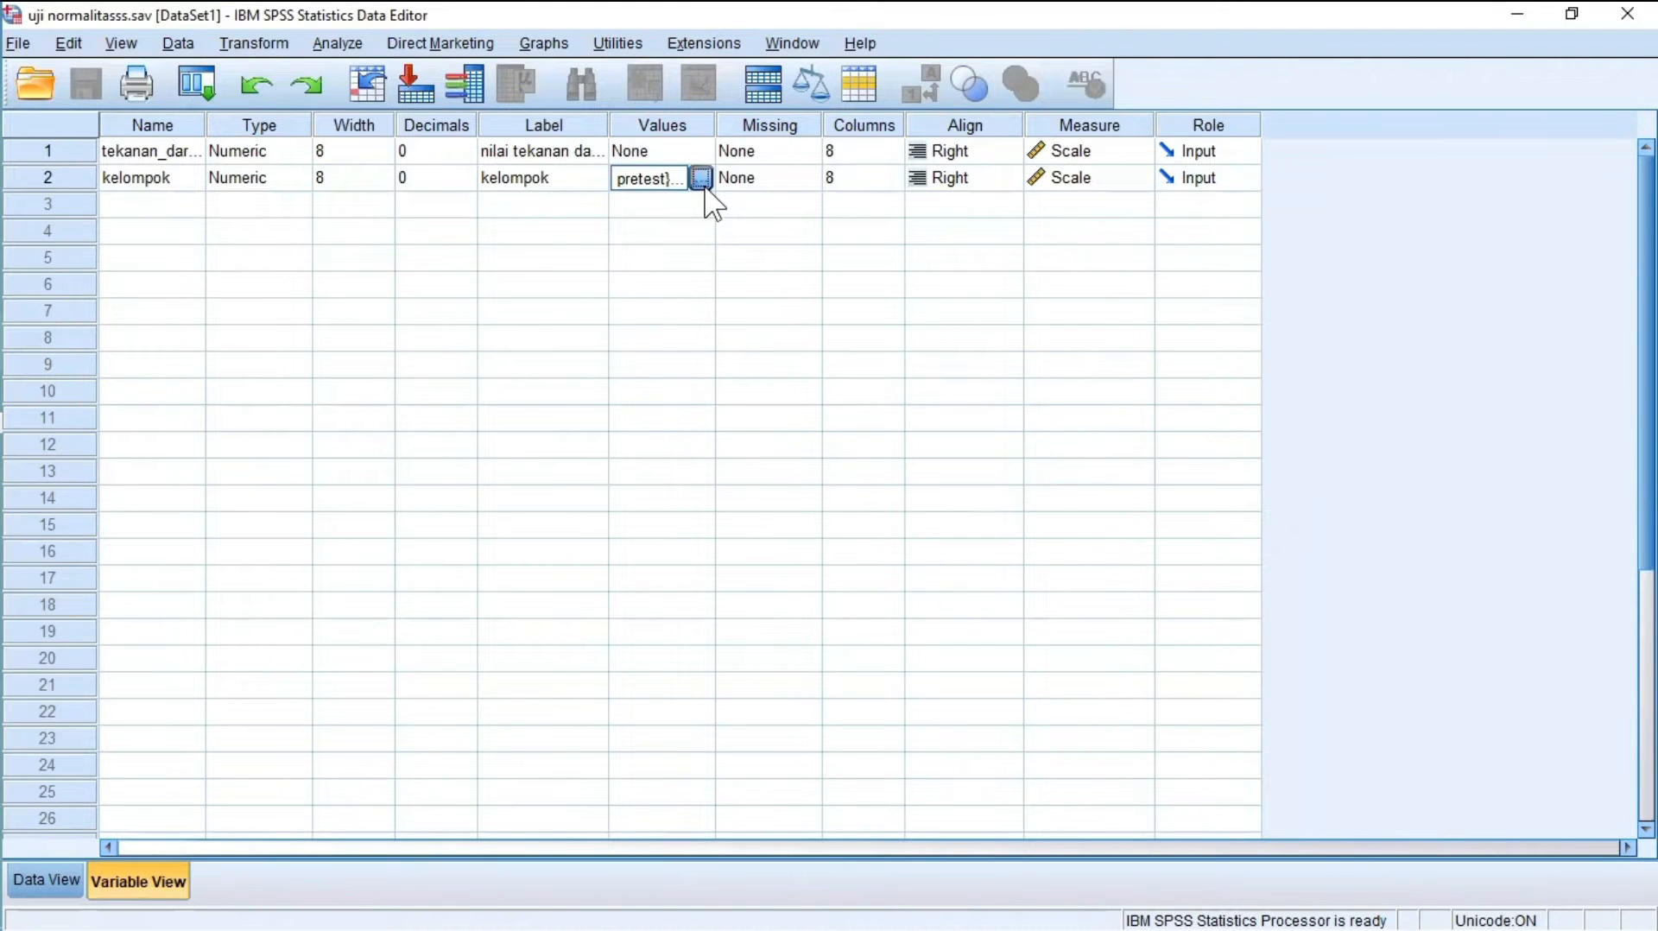
pyautogui.click(704, 186)
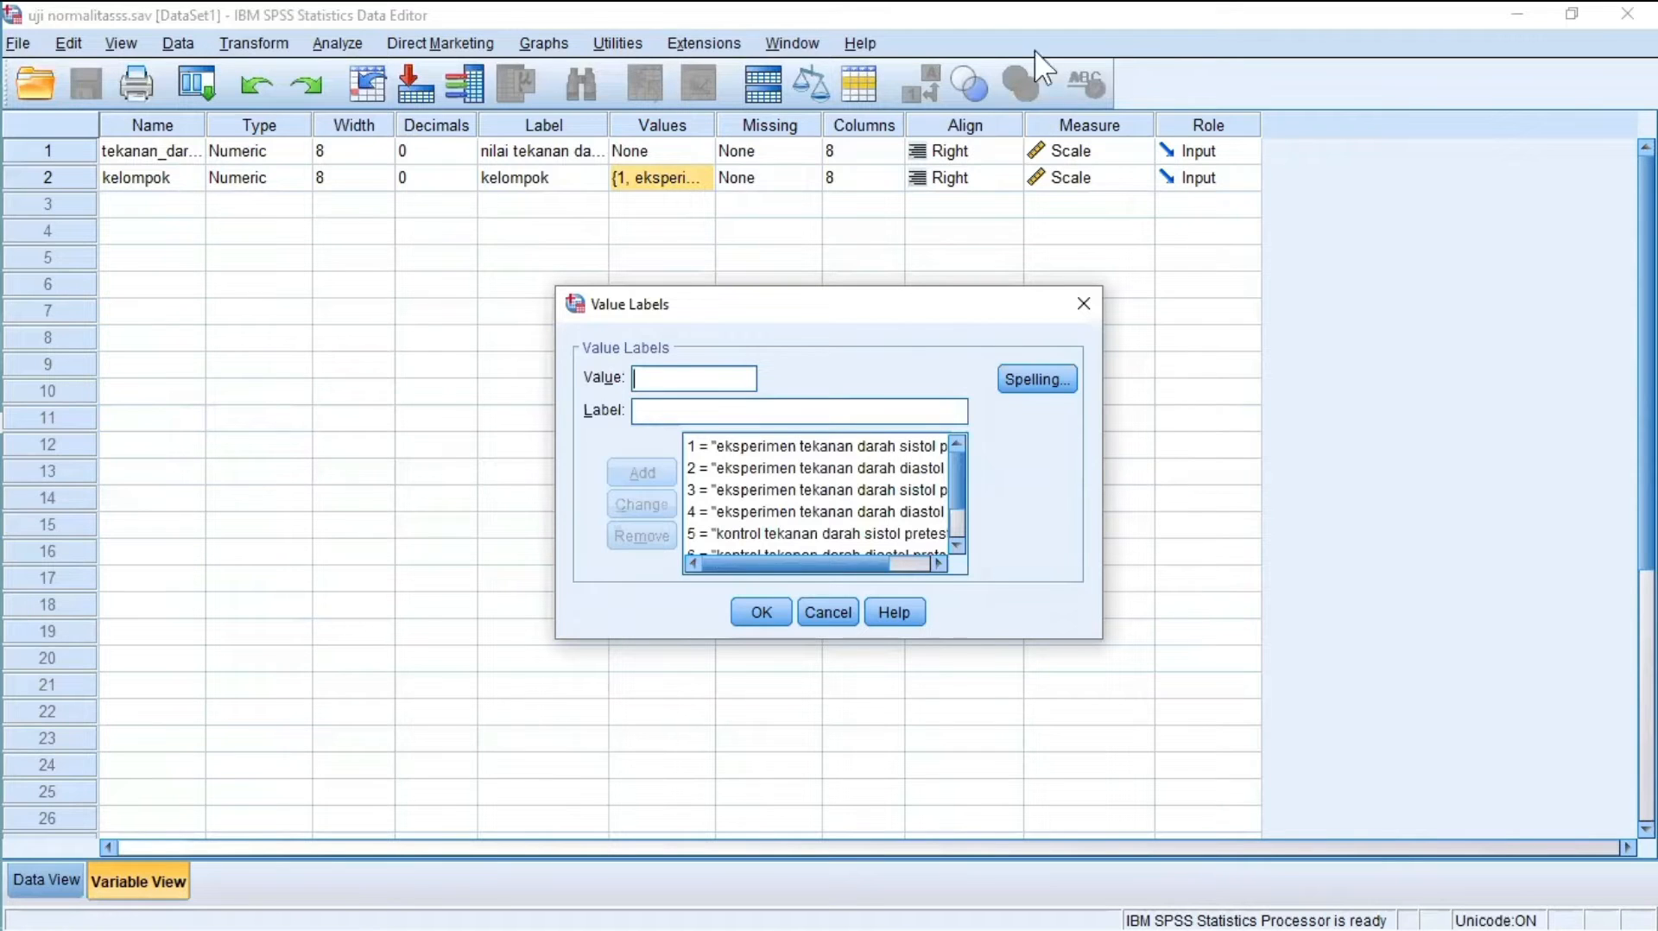
pyautogui.click(758, 780)
pyautogui.moveTo(952, 475); pyautogui.dragTo(951, 562)
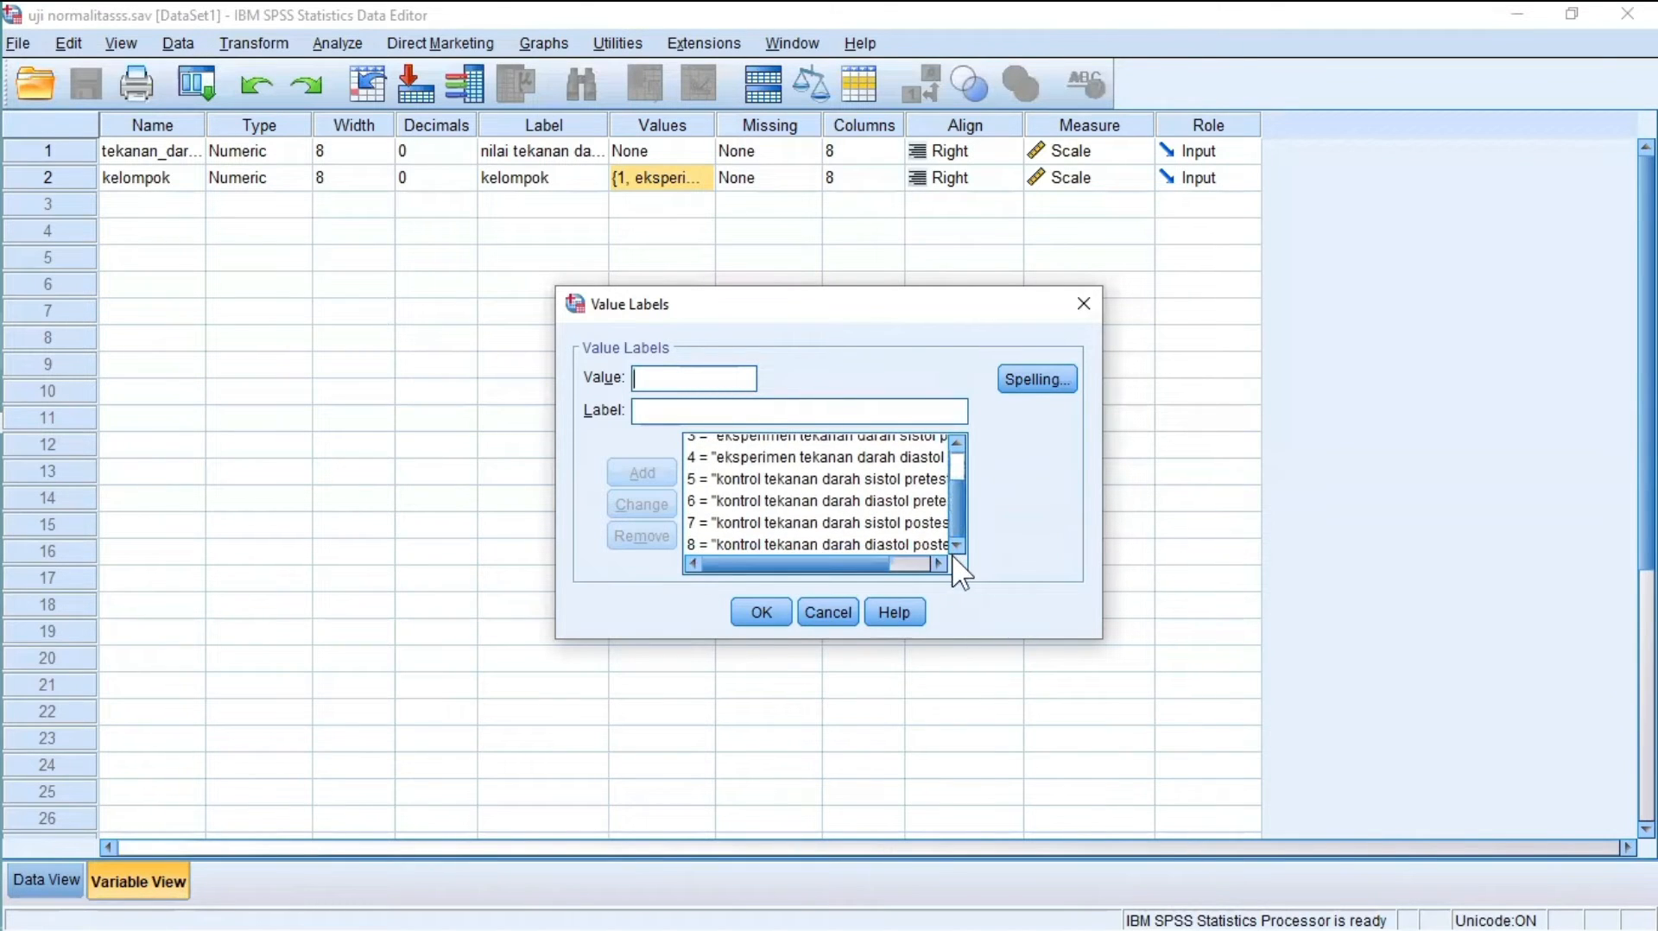
pyautogui.click(764, 609)
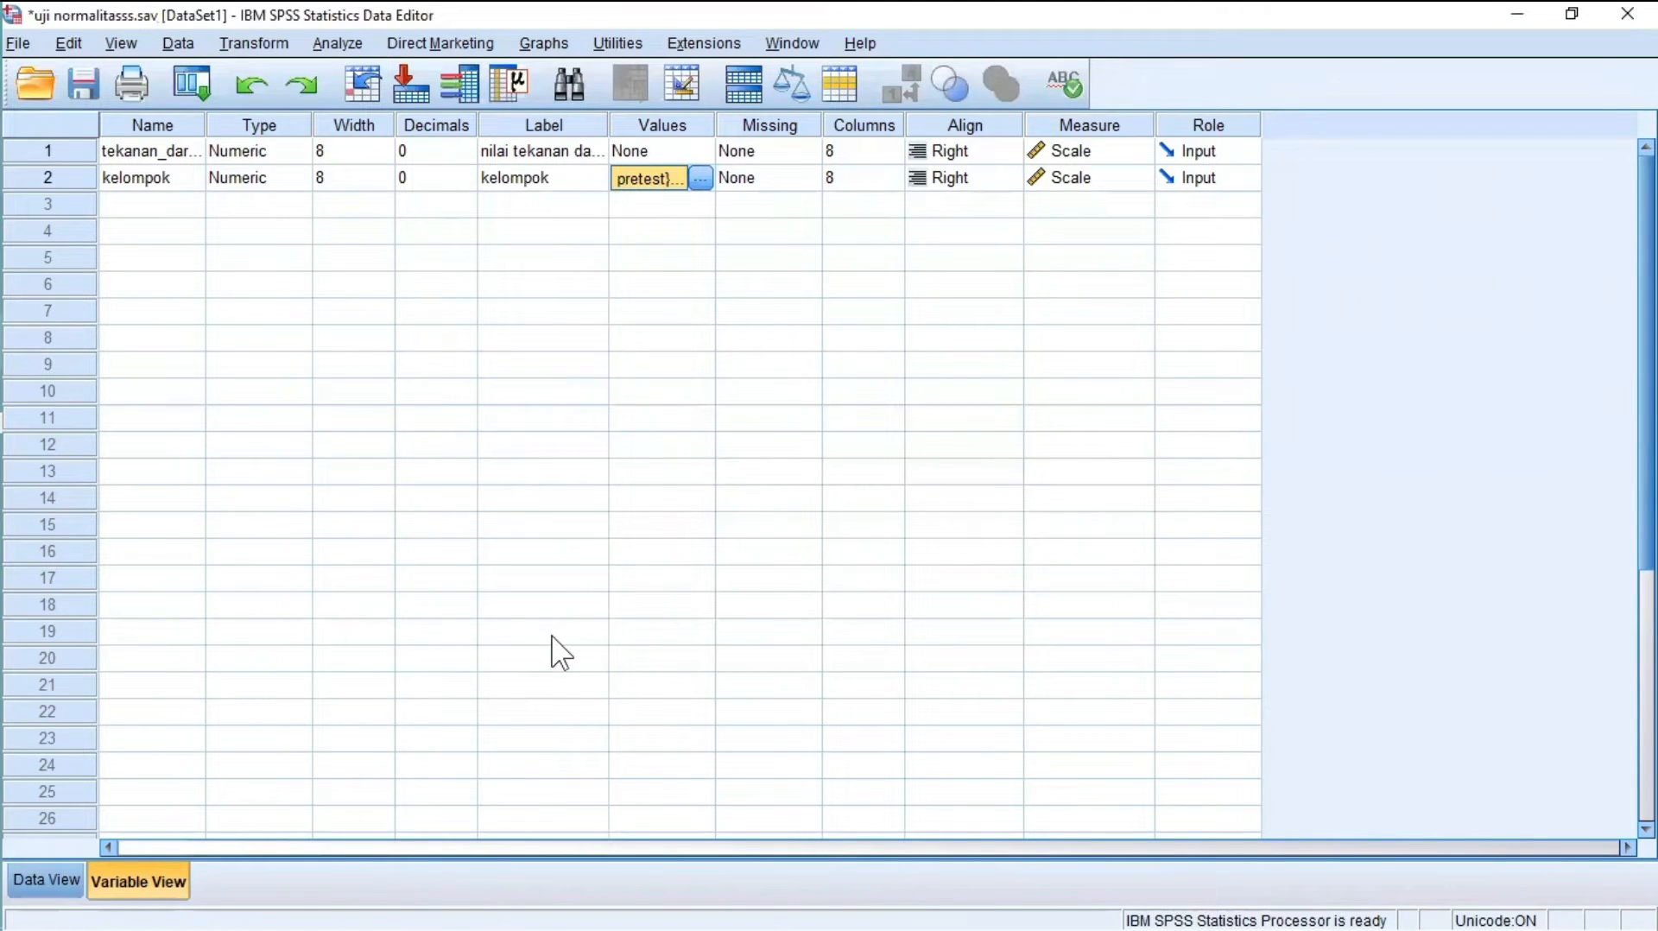
# Examine the tekanan_darah and kelompok cases against the blood pressure columns in the Excel sheet, through to the last case
pyautogui.click(31, 878)
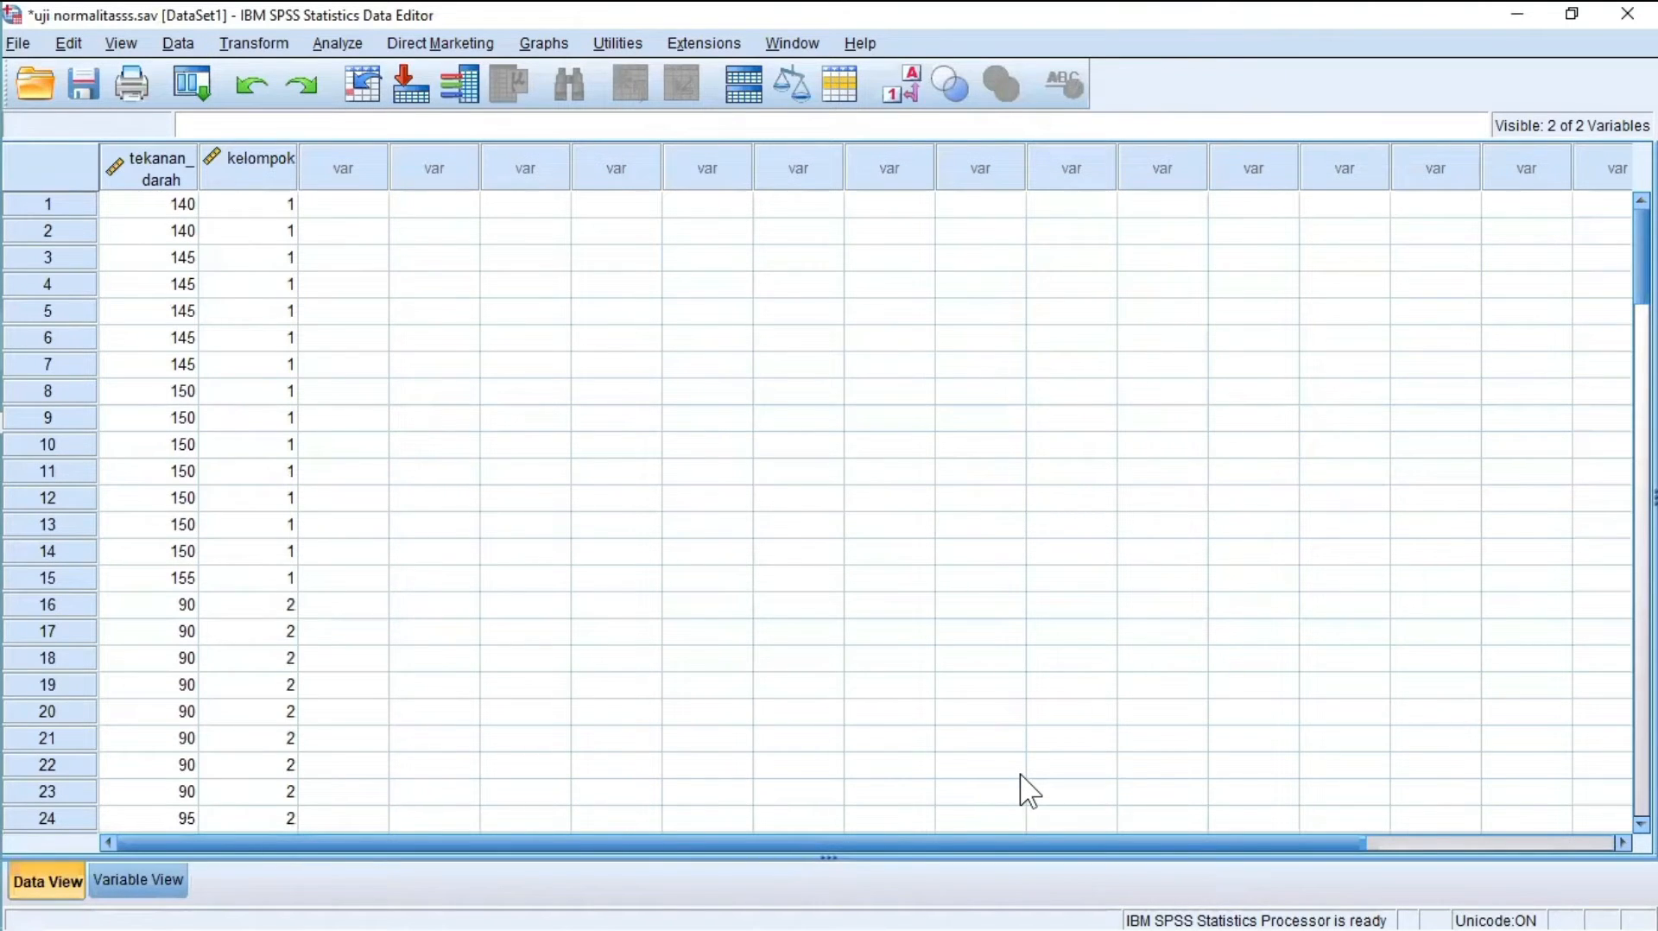
pyautogui.hotkey('alt', 'Tab')
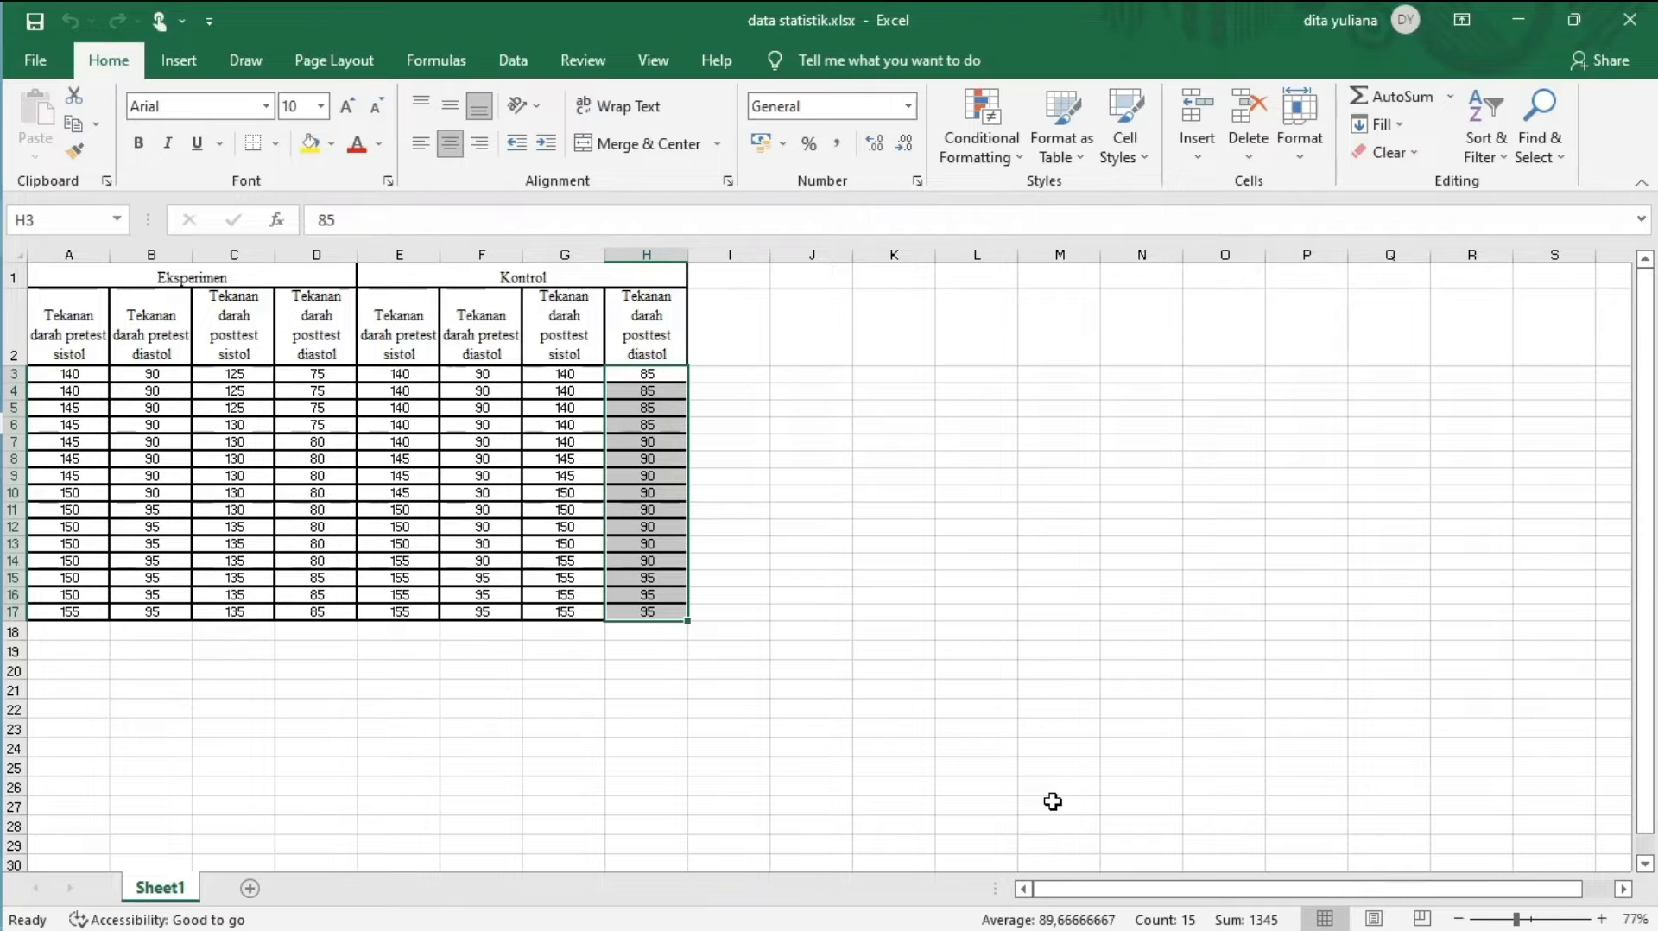
pyautogui.hotkey('alt', 'Tab')
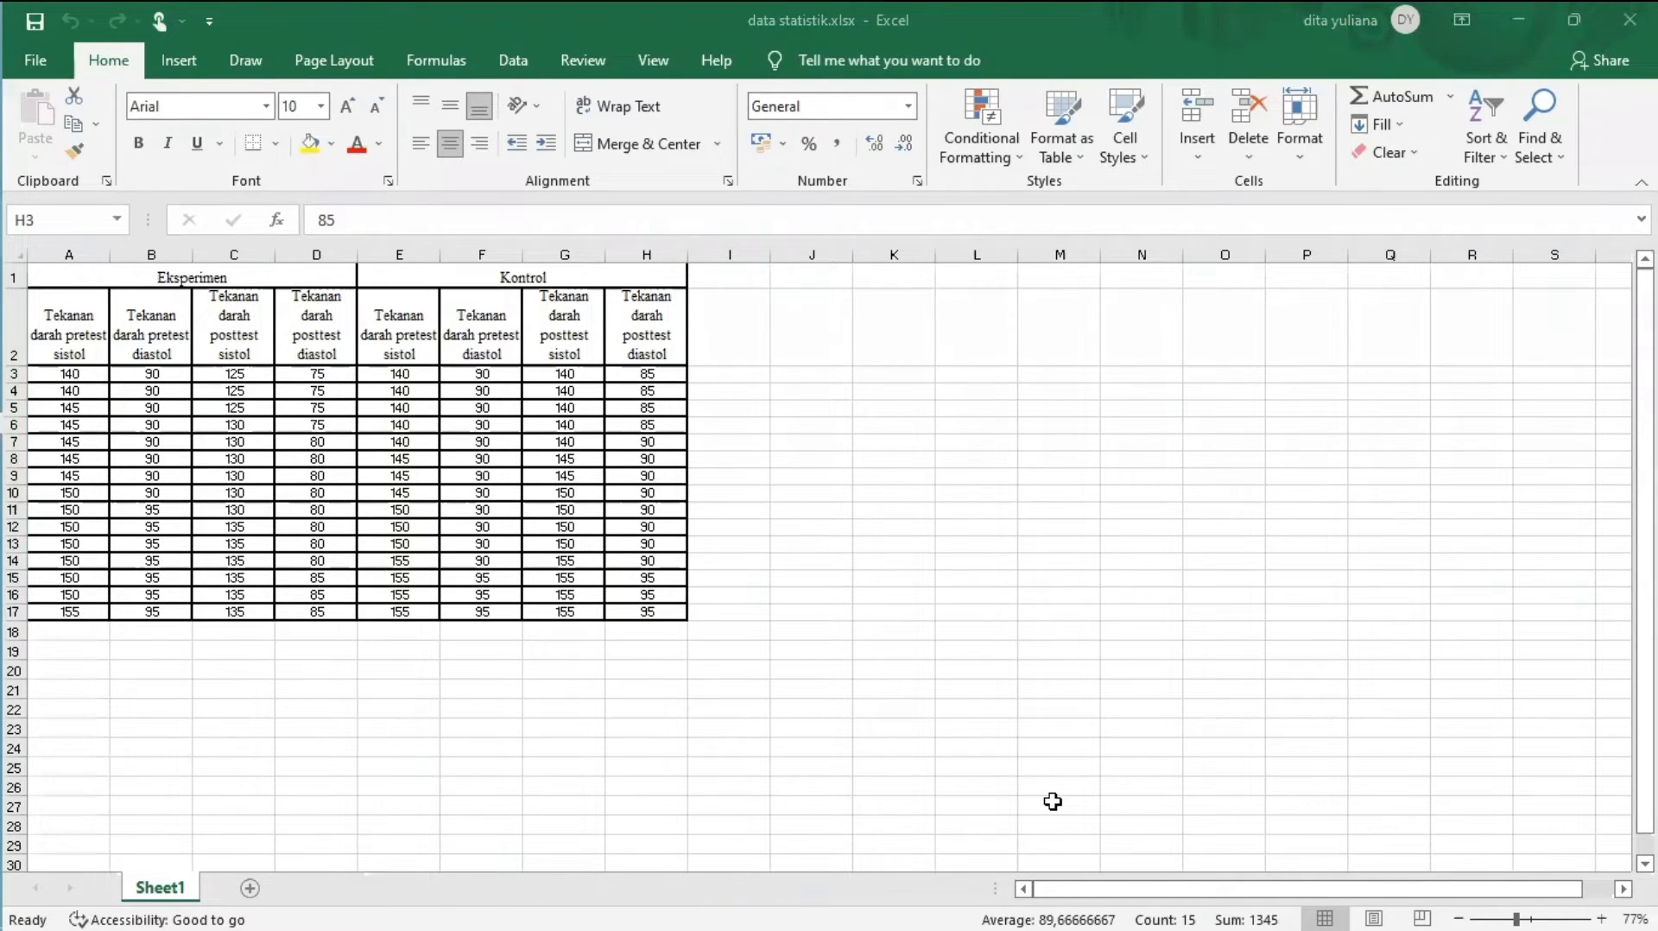
pyautogui.hotkey('alt', 'Tab')
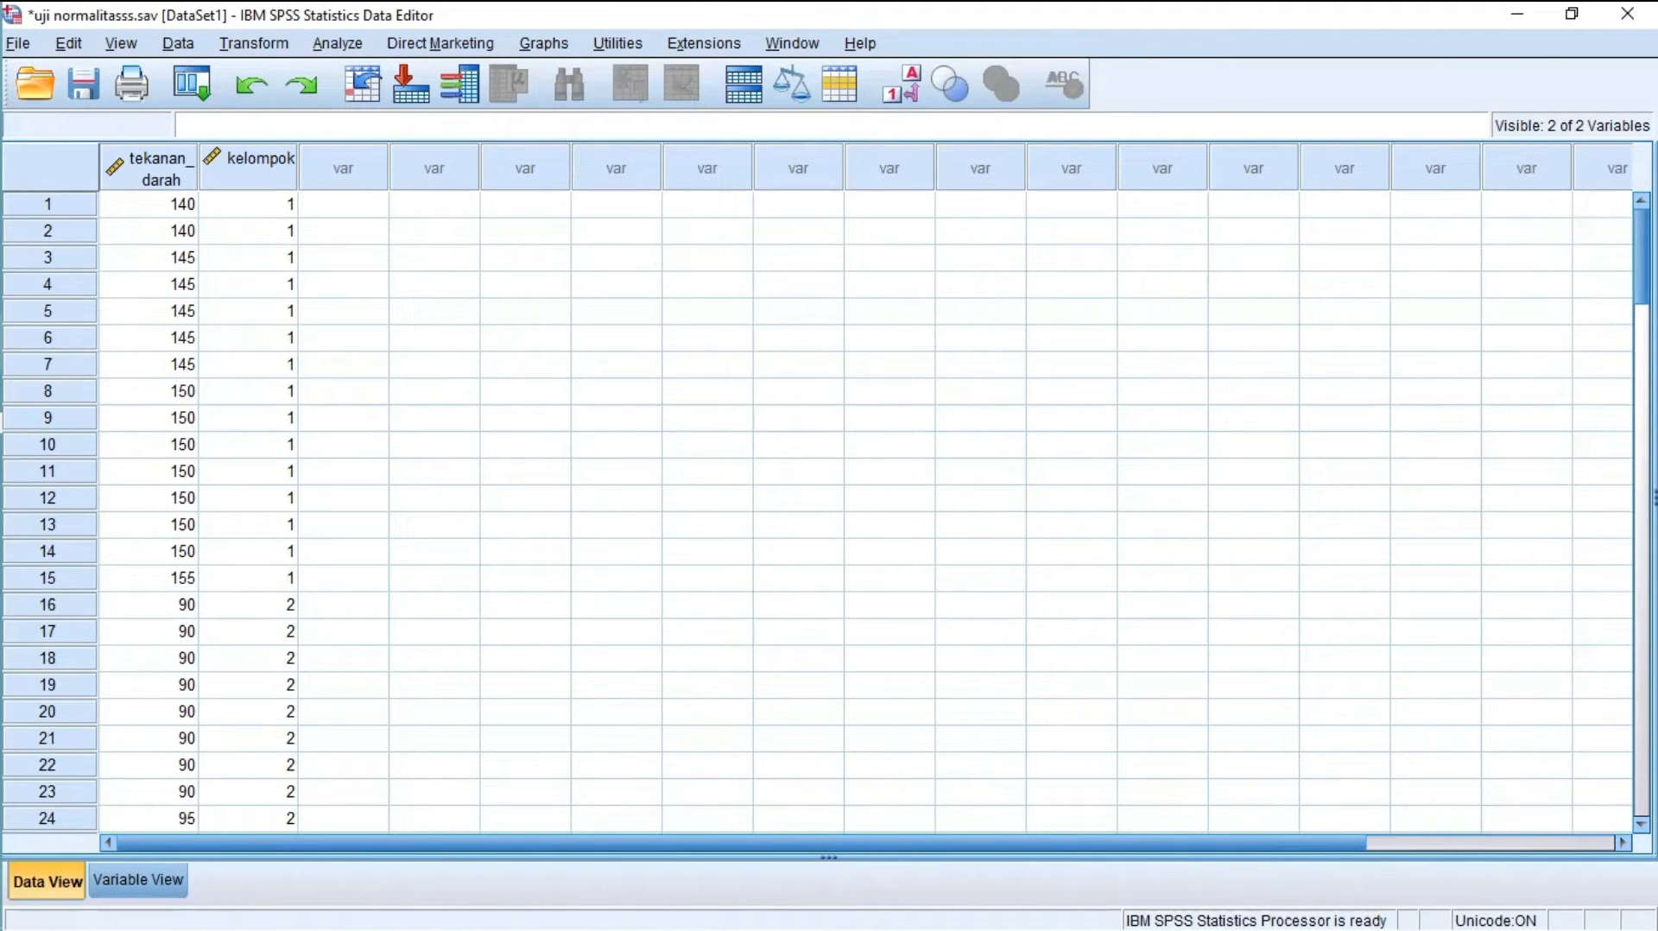
pyautogui.moveTo(1642, 256)
pyautogui.mouseDown()
pyautogui.moveTo(1642, 597)
pyautogui.moveTo(1642, 250)
pyautogui.mouseUp()
pyautogui.scroll(-3, 450, 478)
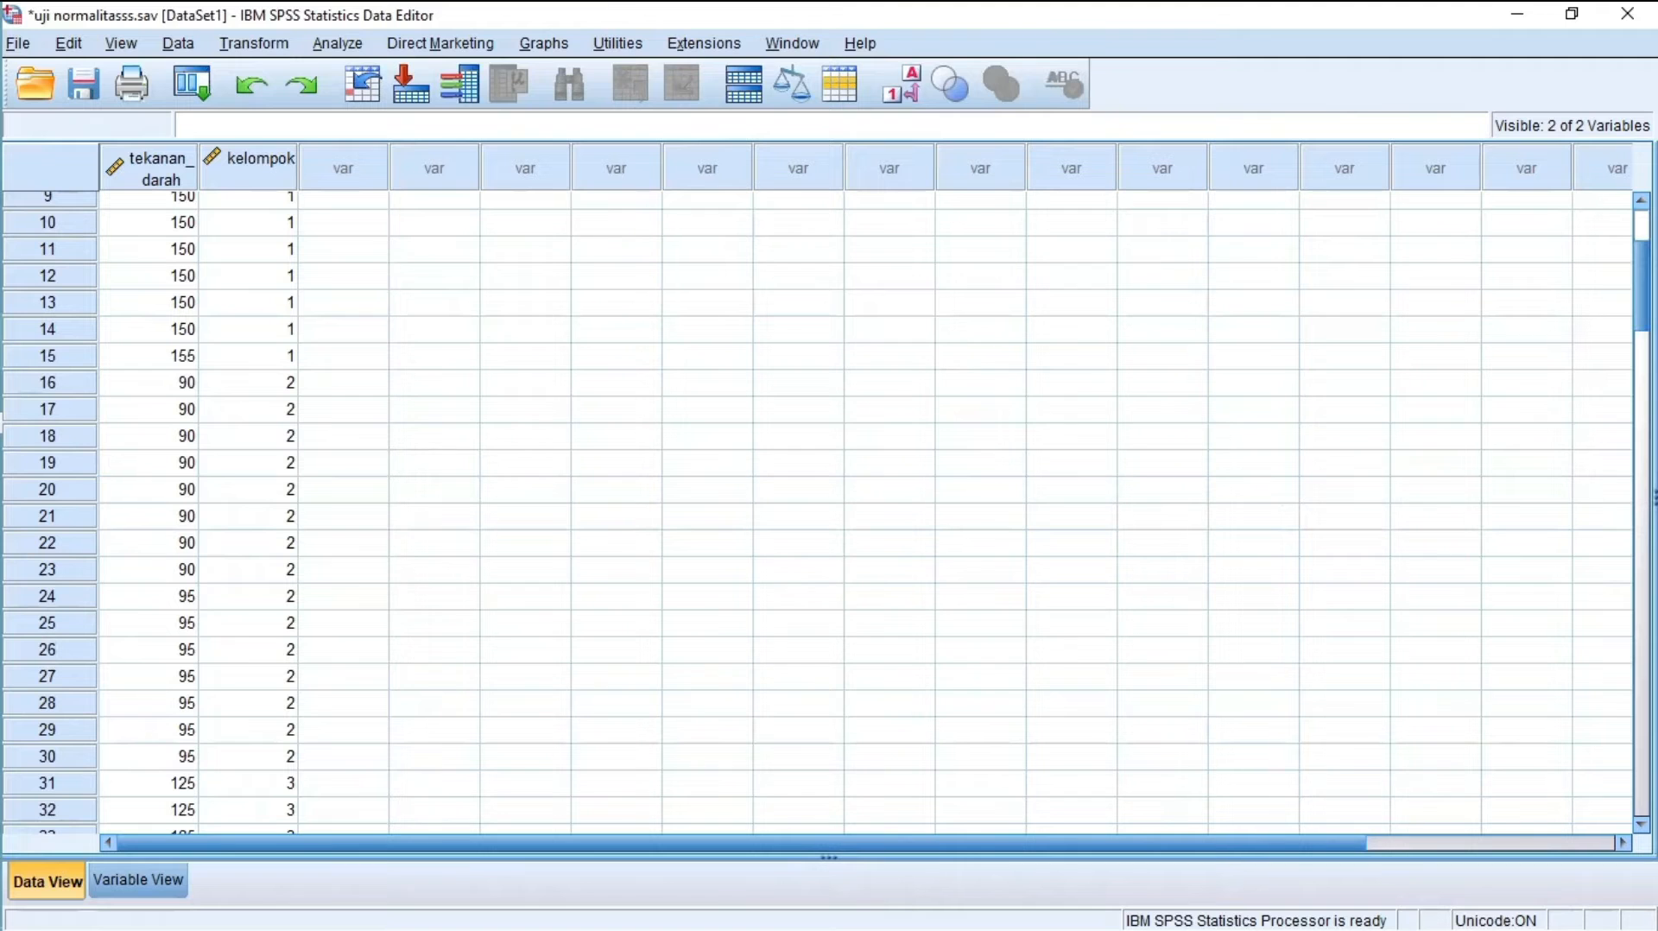
pyautogui.scroll(-8, 829, 510)
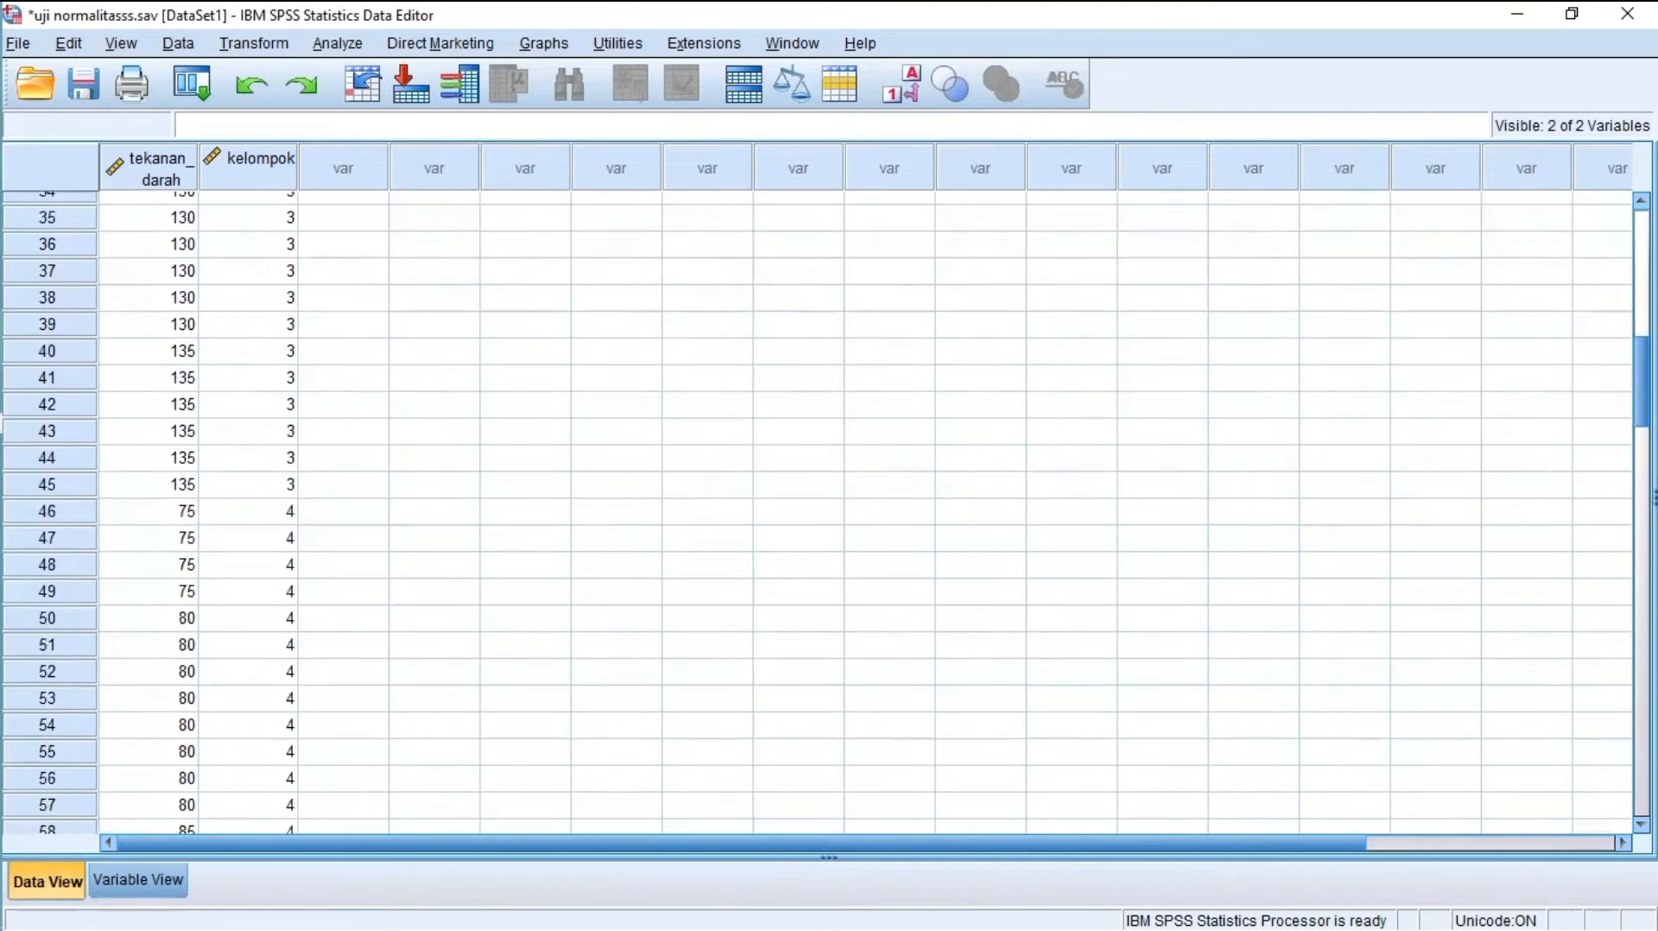
pyautogui.scroll(-18, 830, 510)
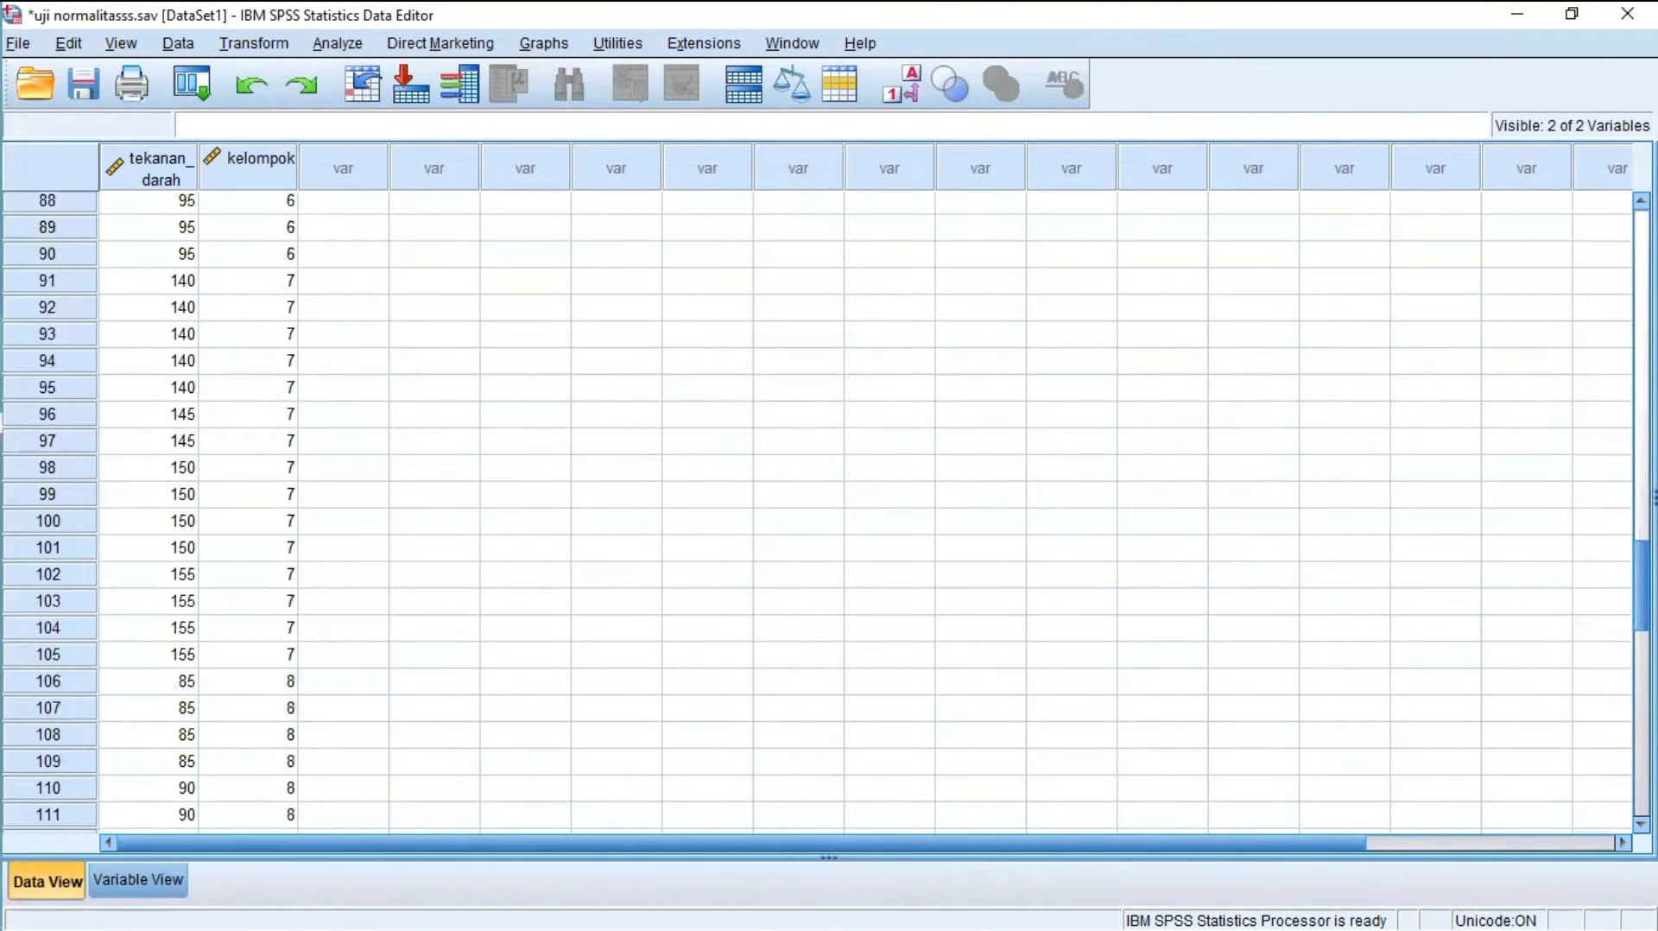
pyautogui.scroll(-5, 829, 509)
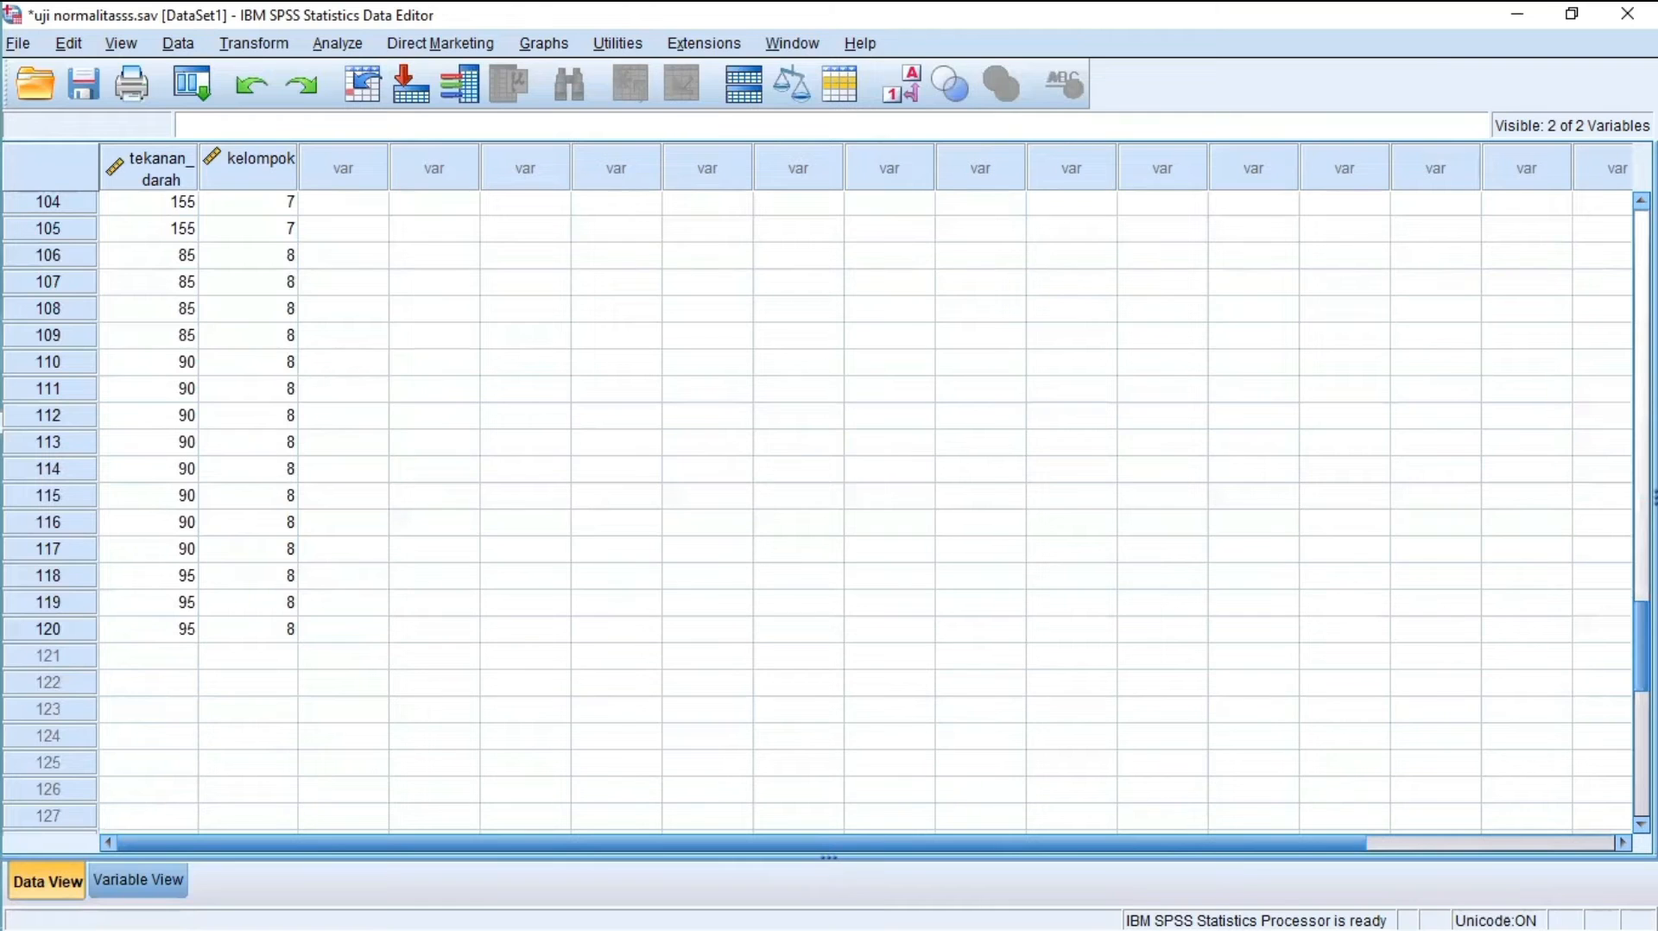
pyautogui.scroll(3, 829, 510)
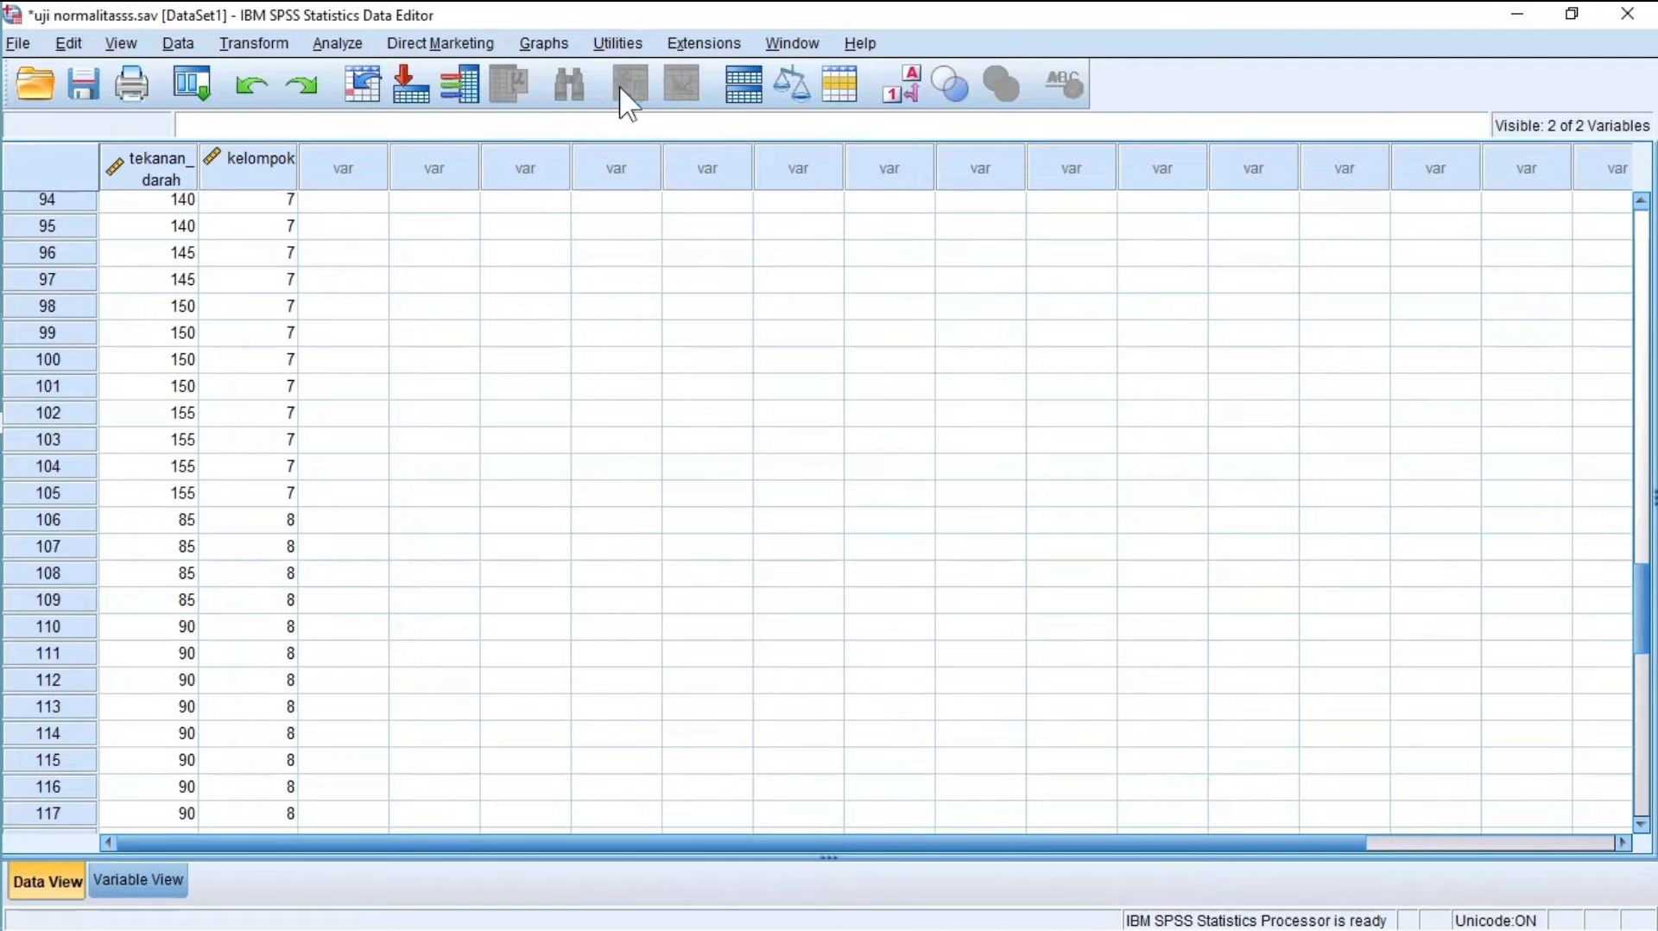
# Set up an Explore analysis with nilai tekanan darah as the dependent variable and kelompok as the factor
pyautogui.click(346, 45)
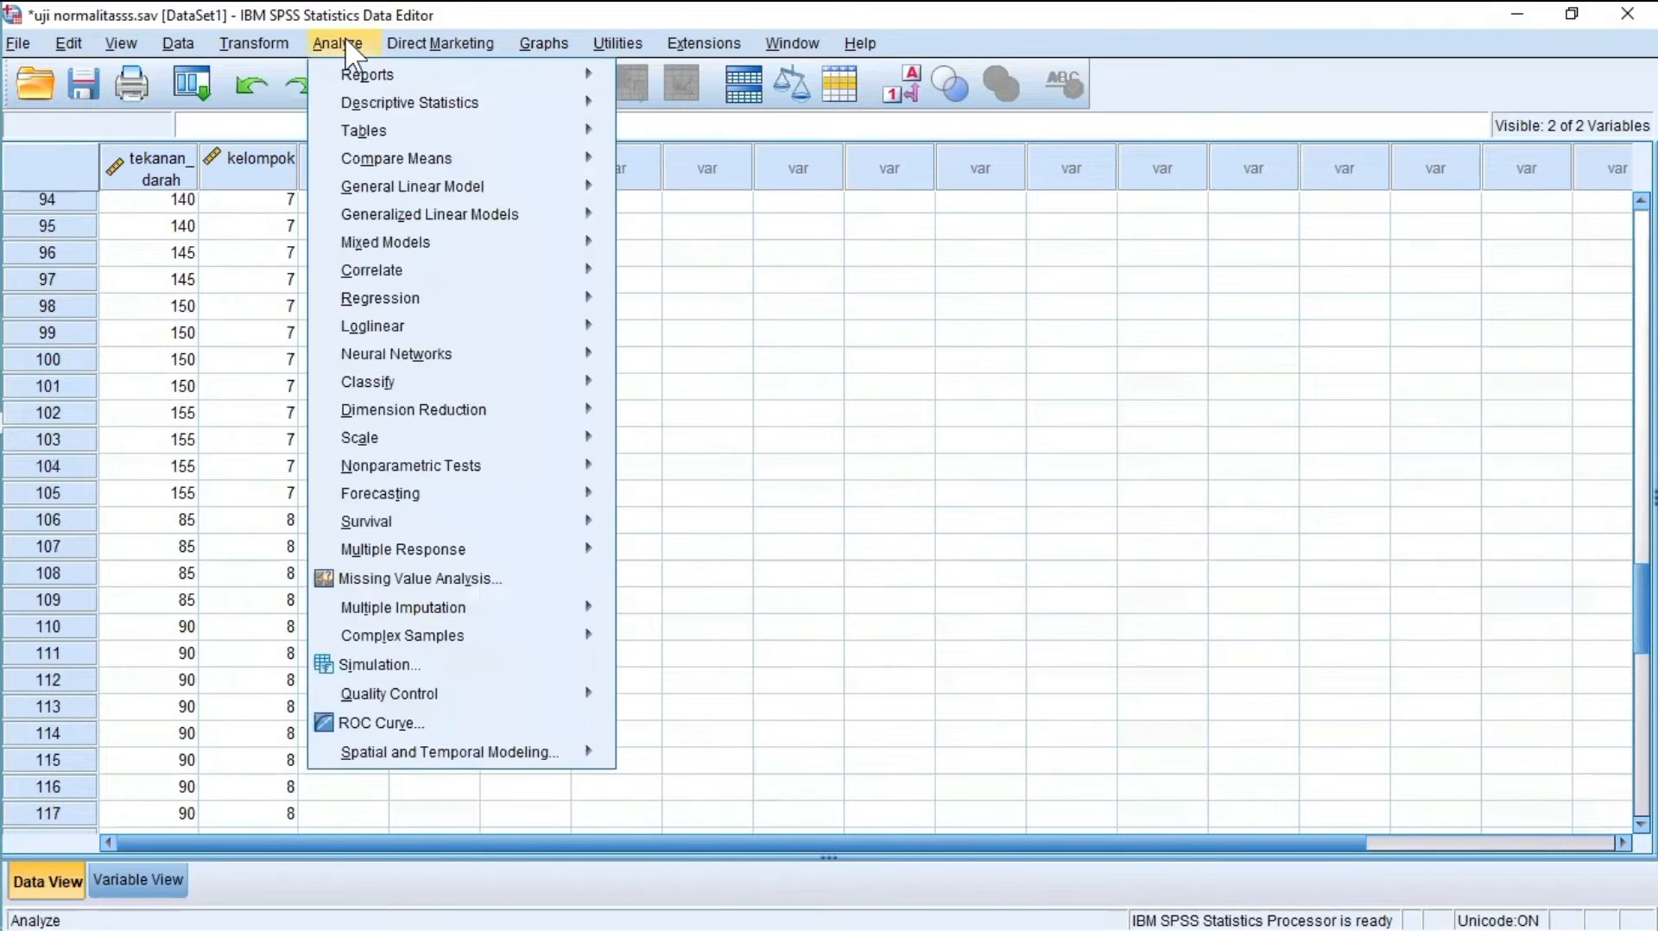
pyautogui.moveTo(551, 98)
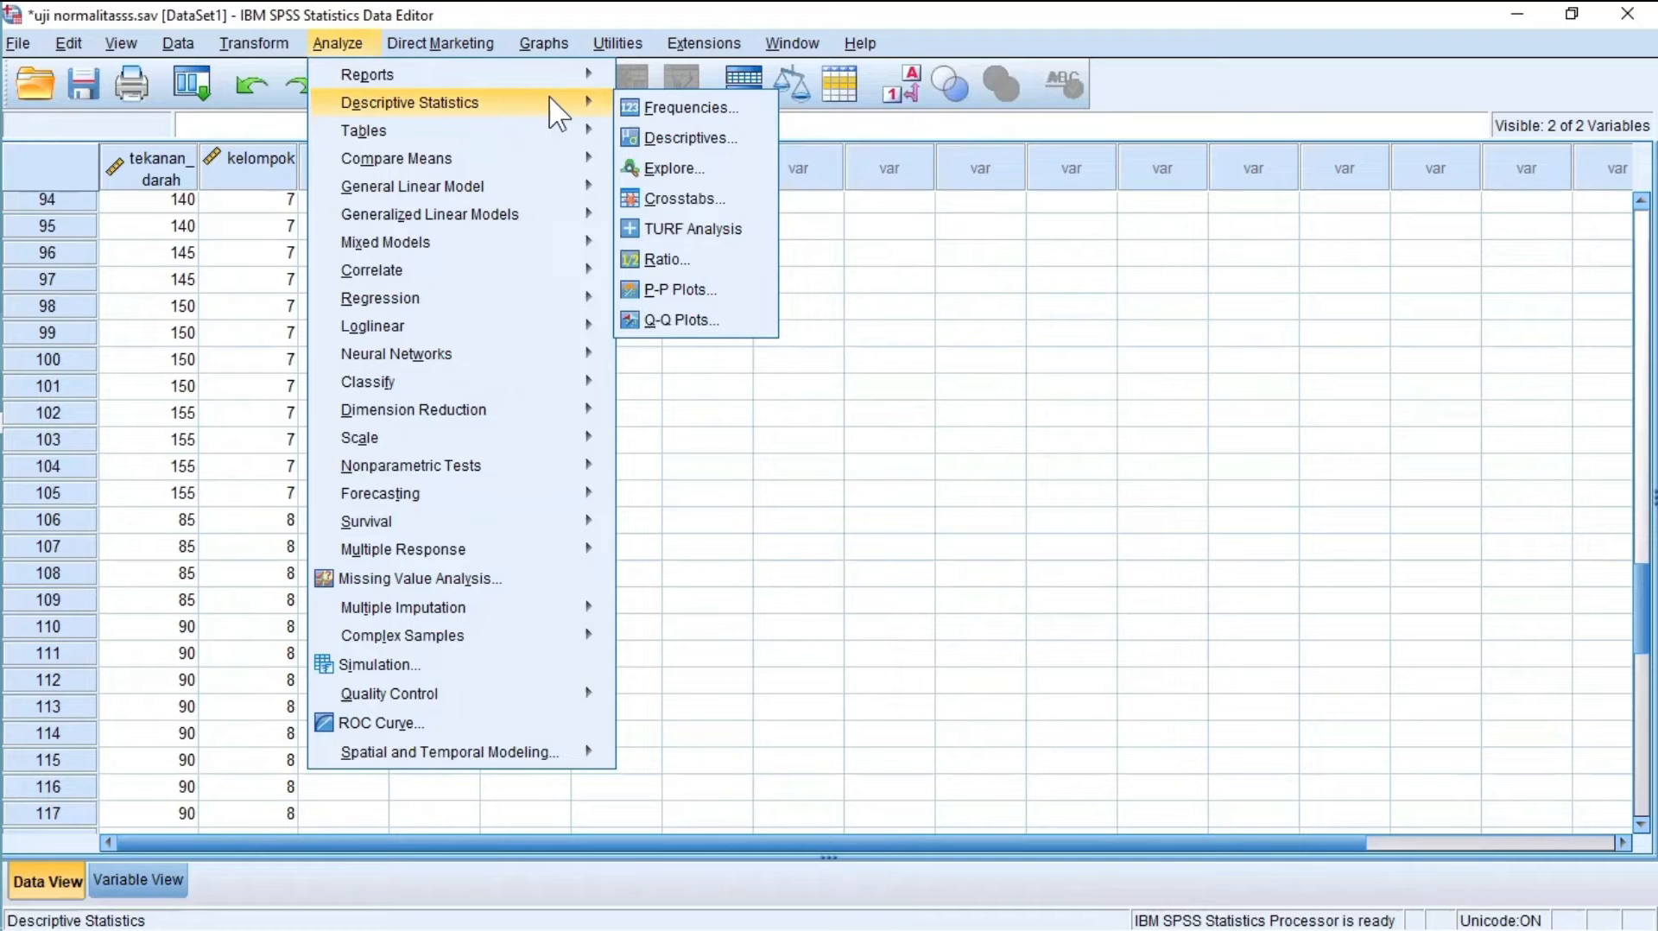
pyautogui.click(696, 172)
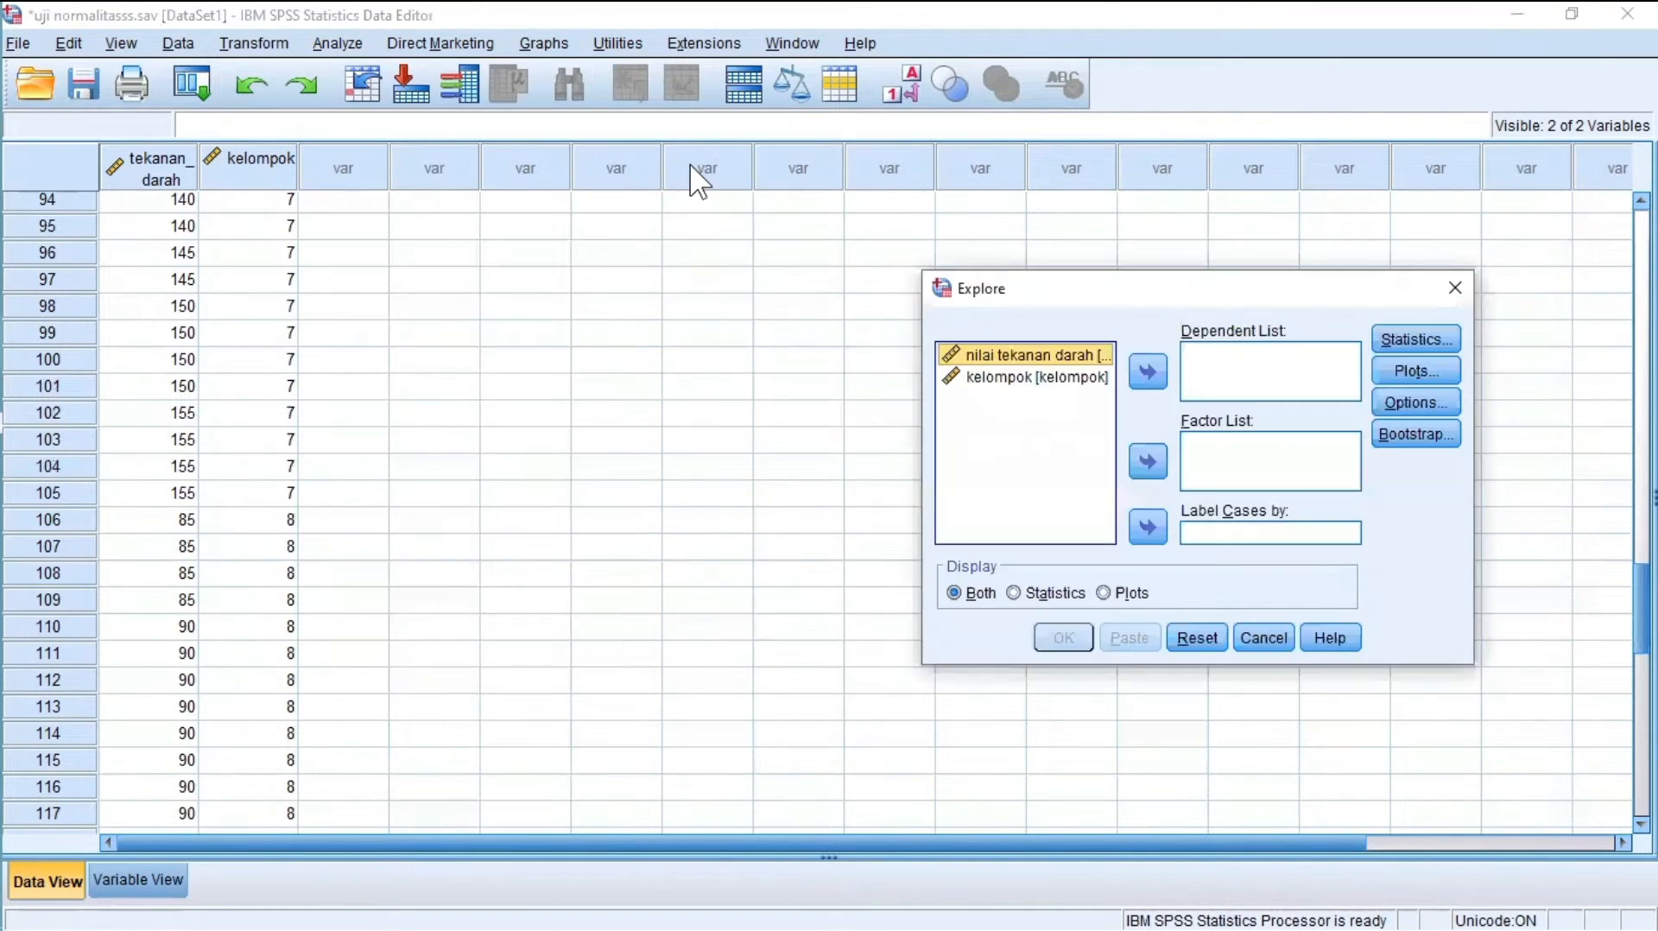
pyautogui.click(1149, 375)
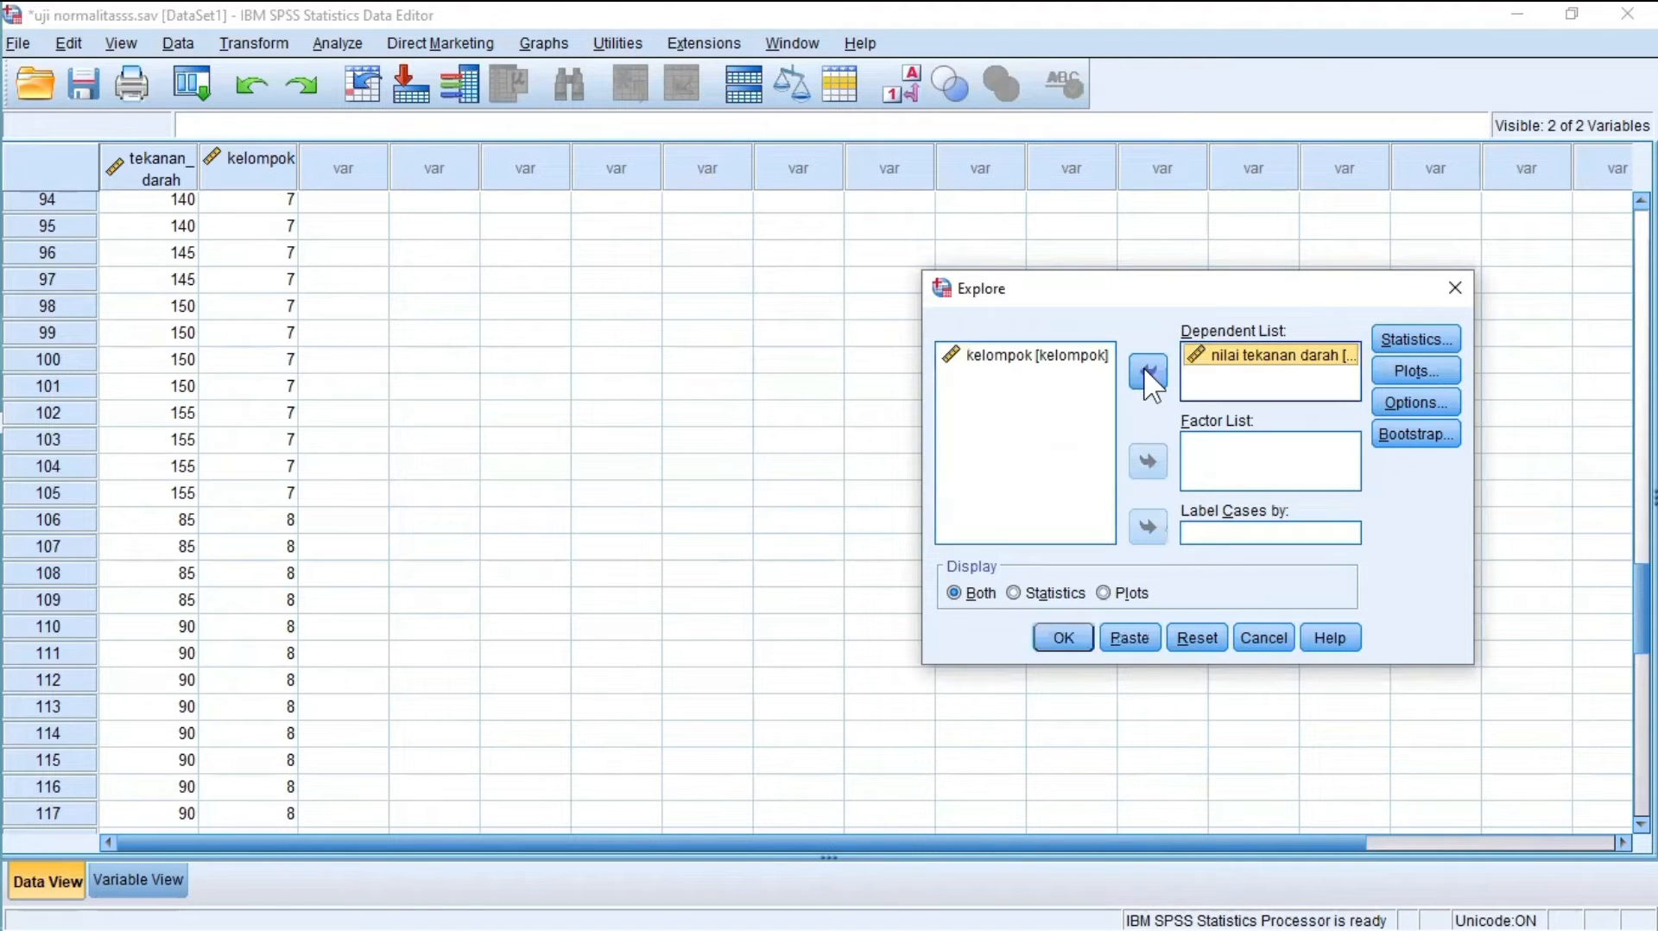
pyautogui.click(1010, 367)
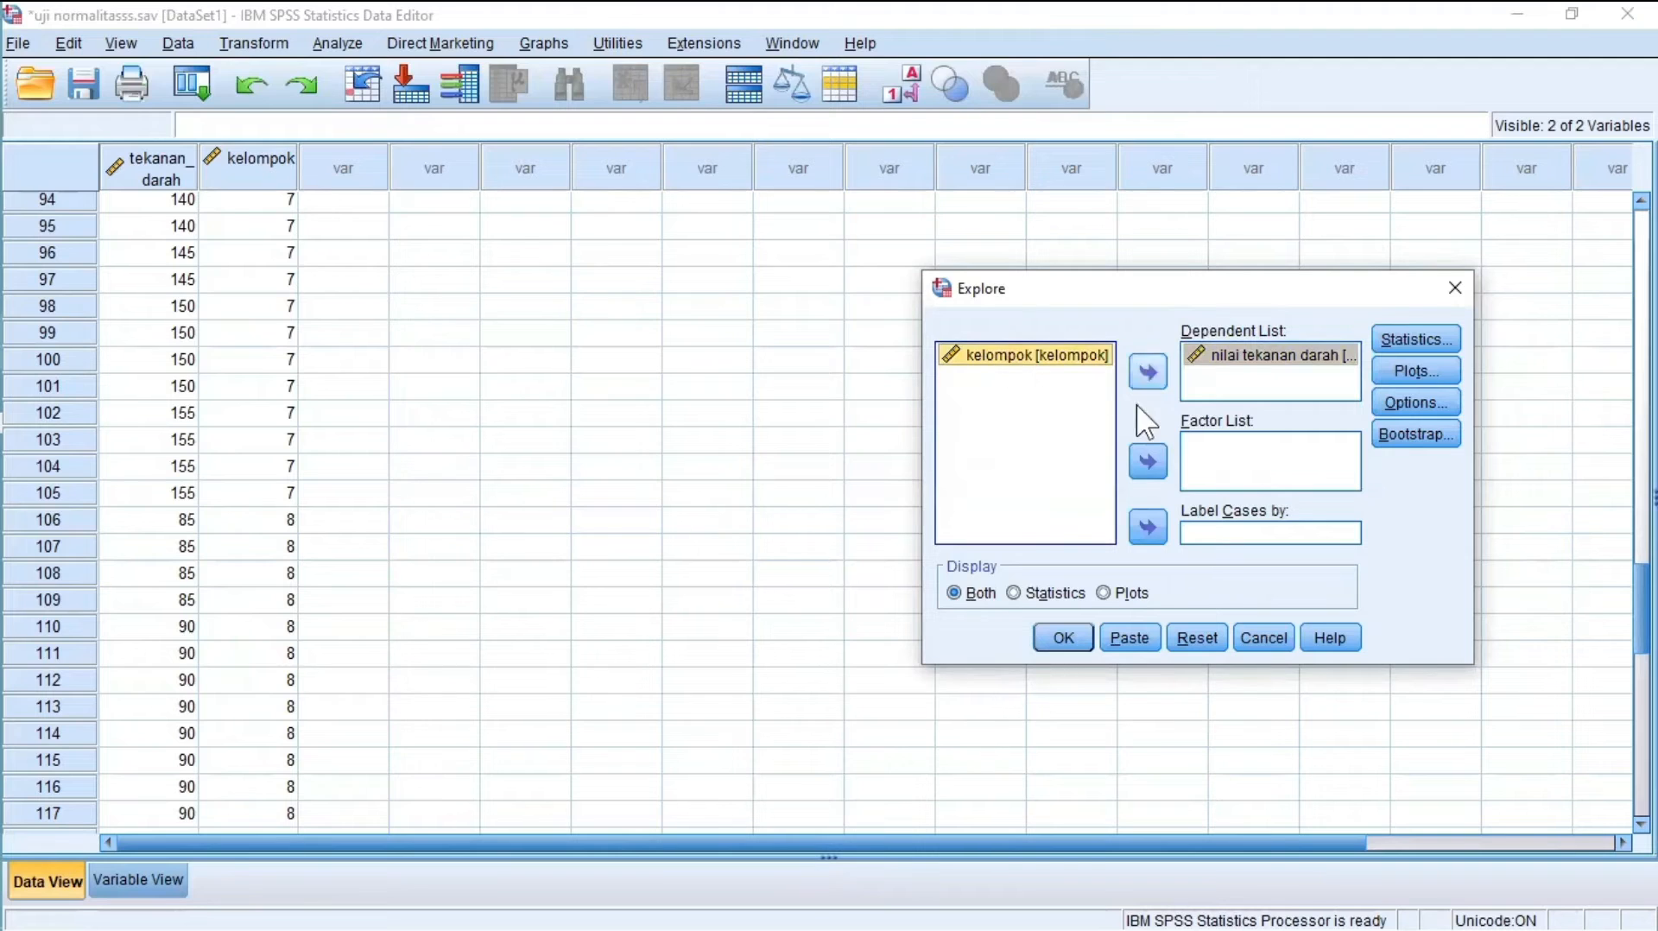
pyautogui.click(1155, 470)
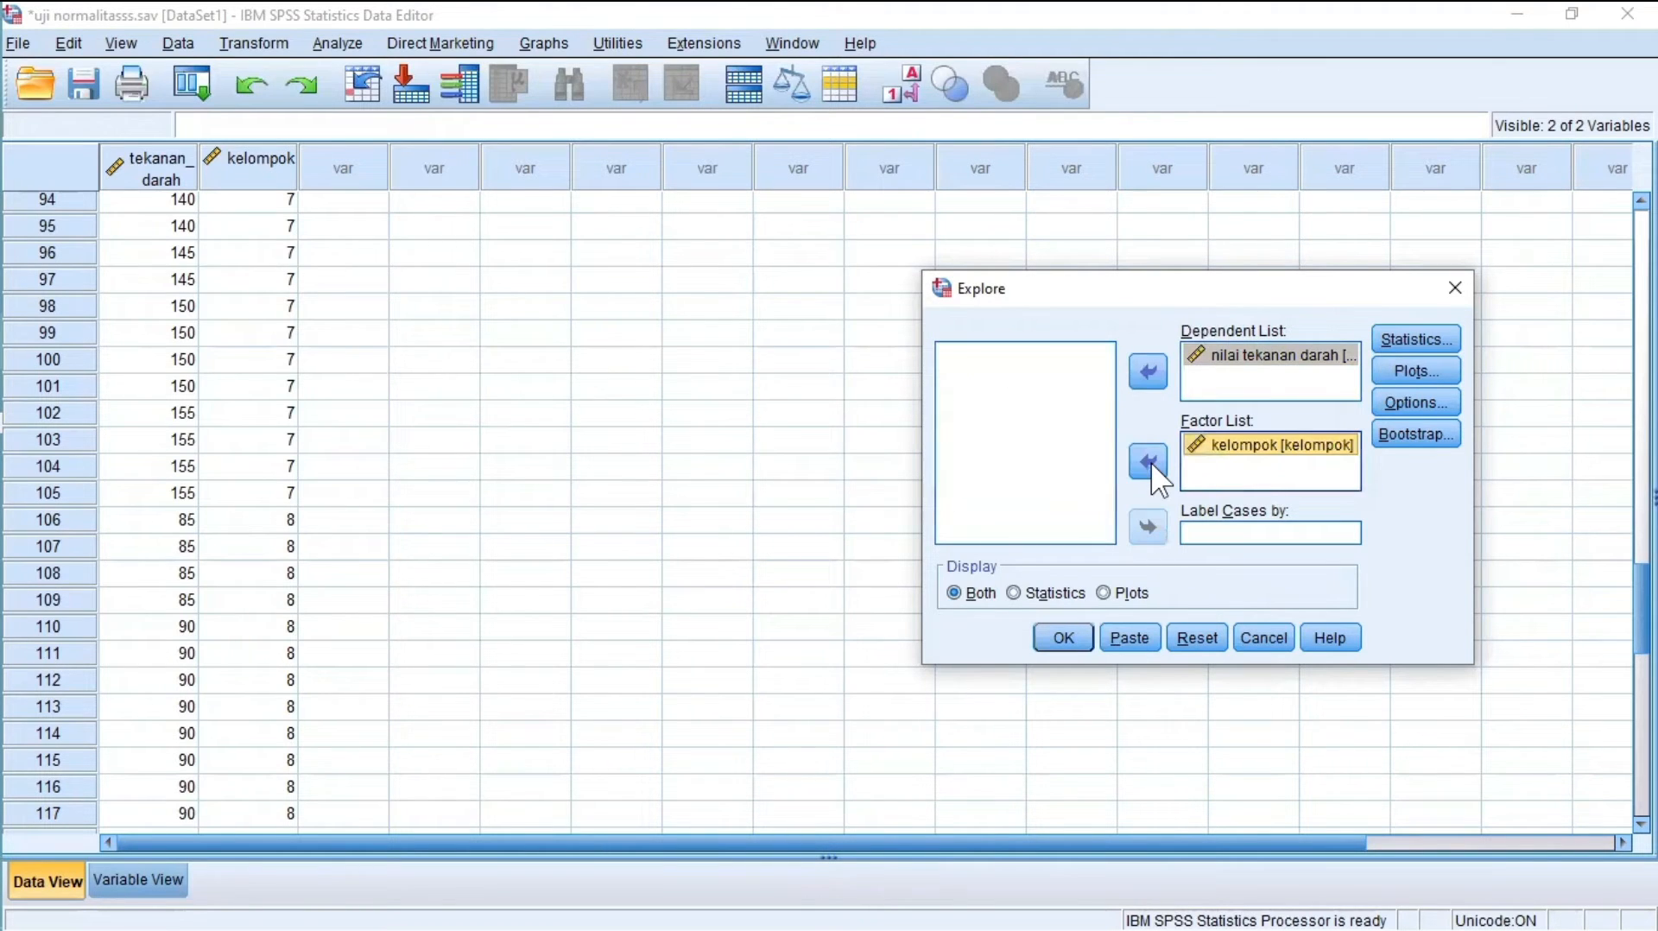
# Enable normality plots with tests for the Explore analysis and run it
pyautogui.click(1403, 379)
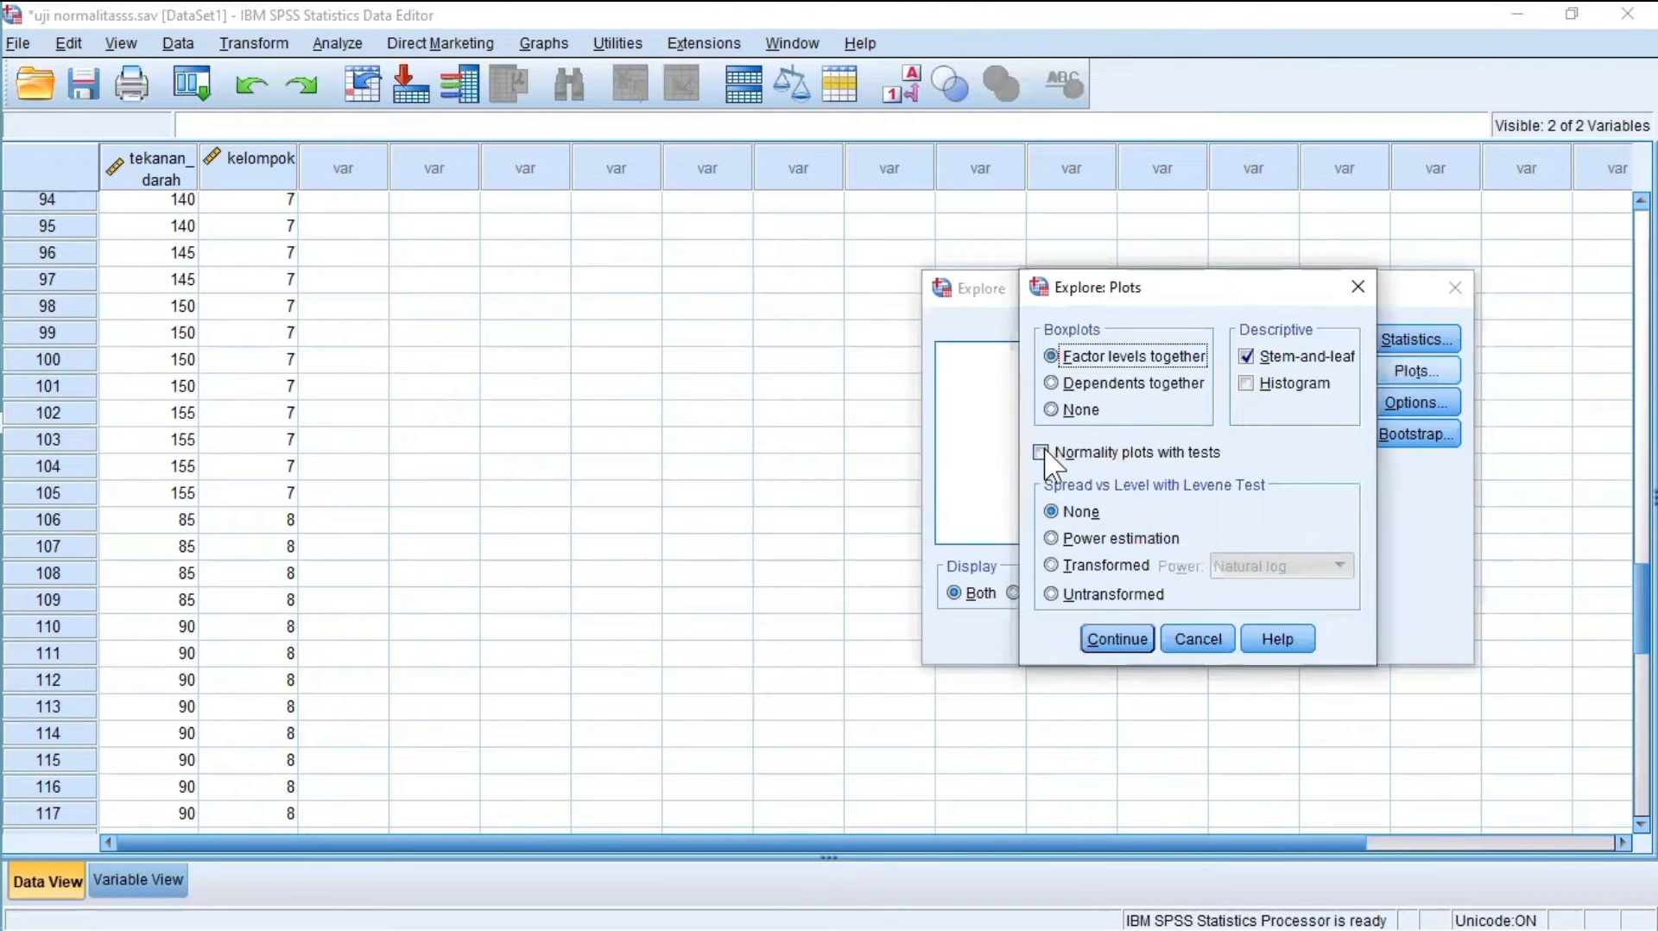
pyautogui.click(1045, 450)
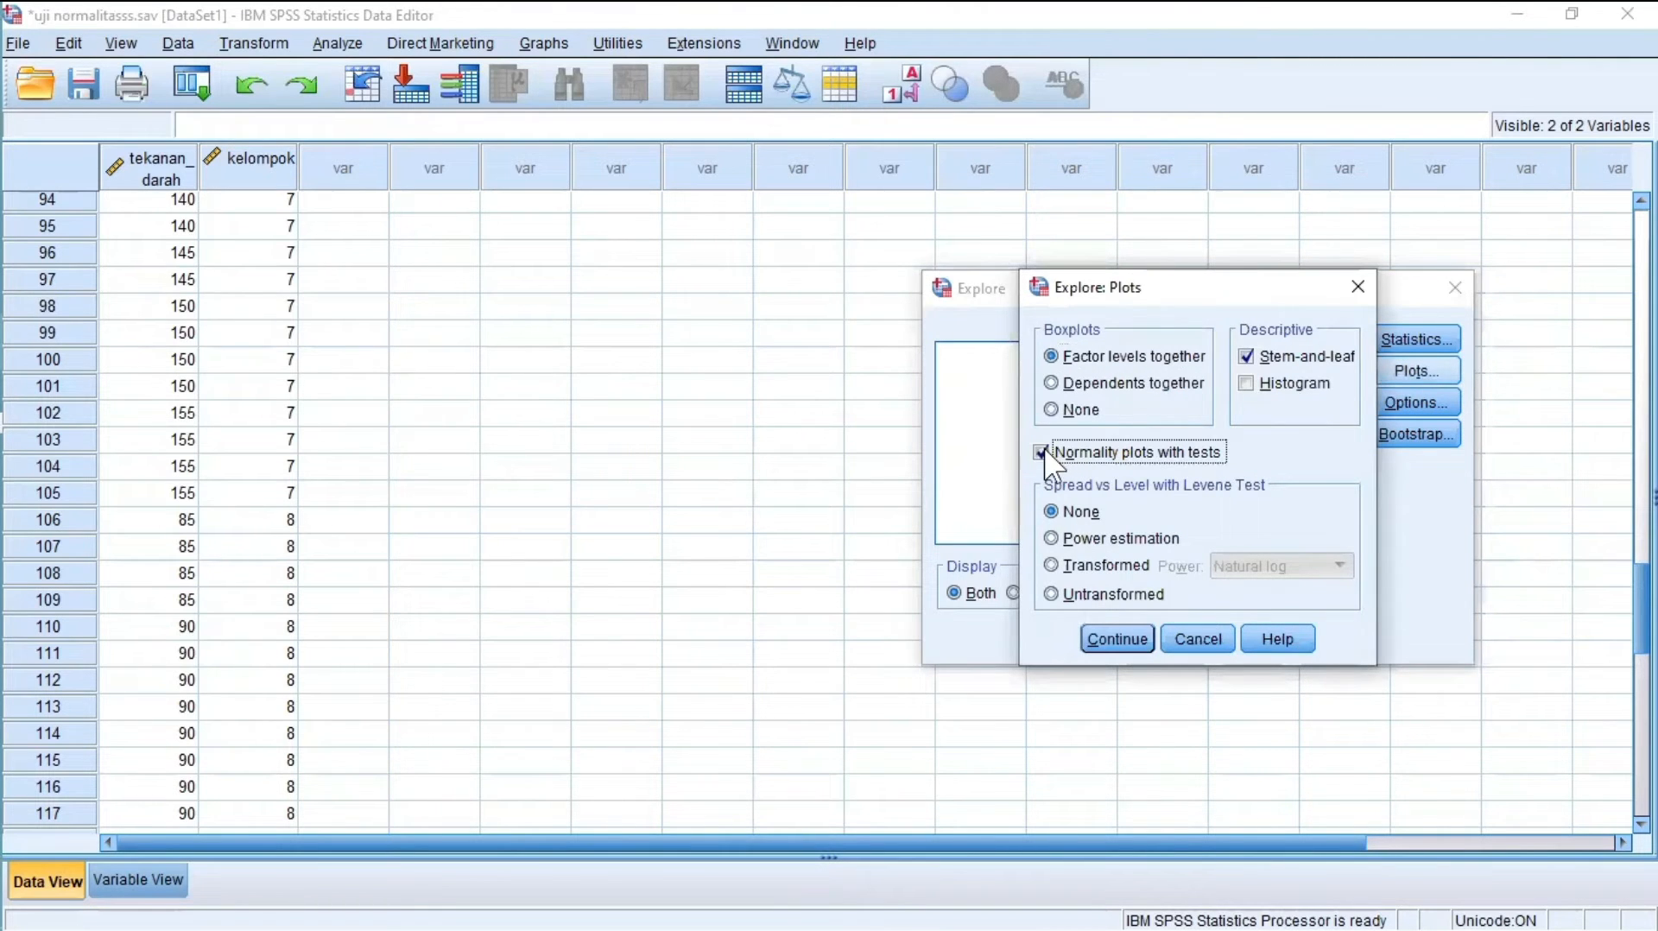
pyautogui.click(1118, 639)
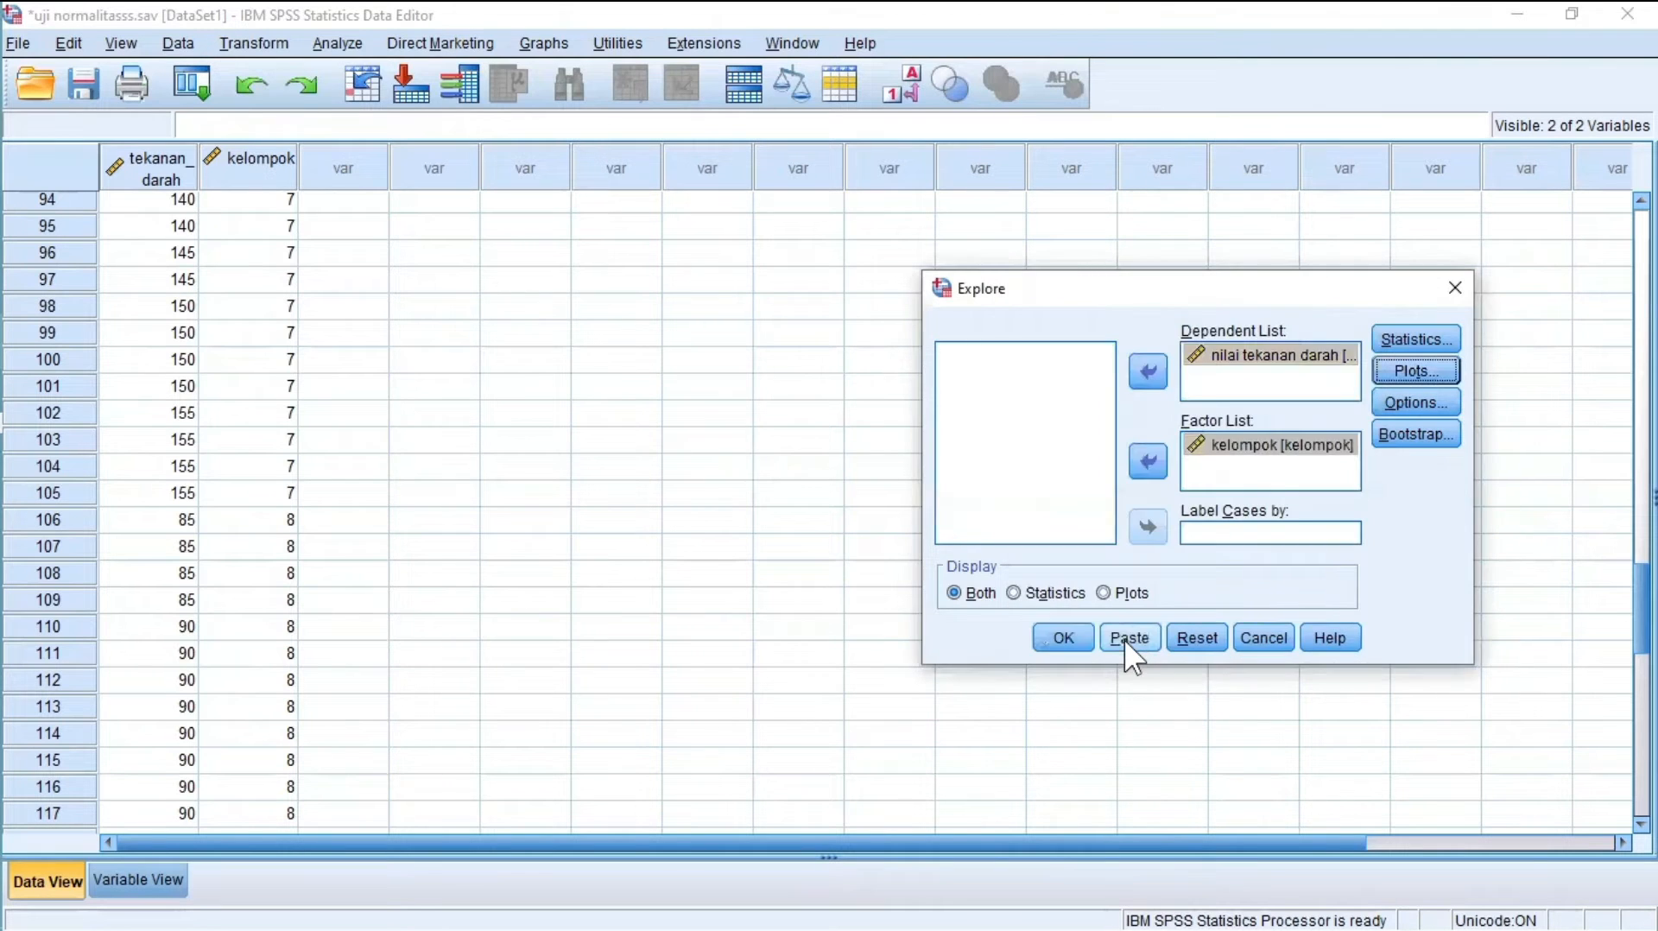
pyautogui.click(1068, 639)
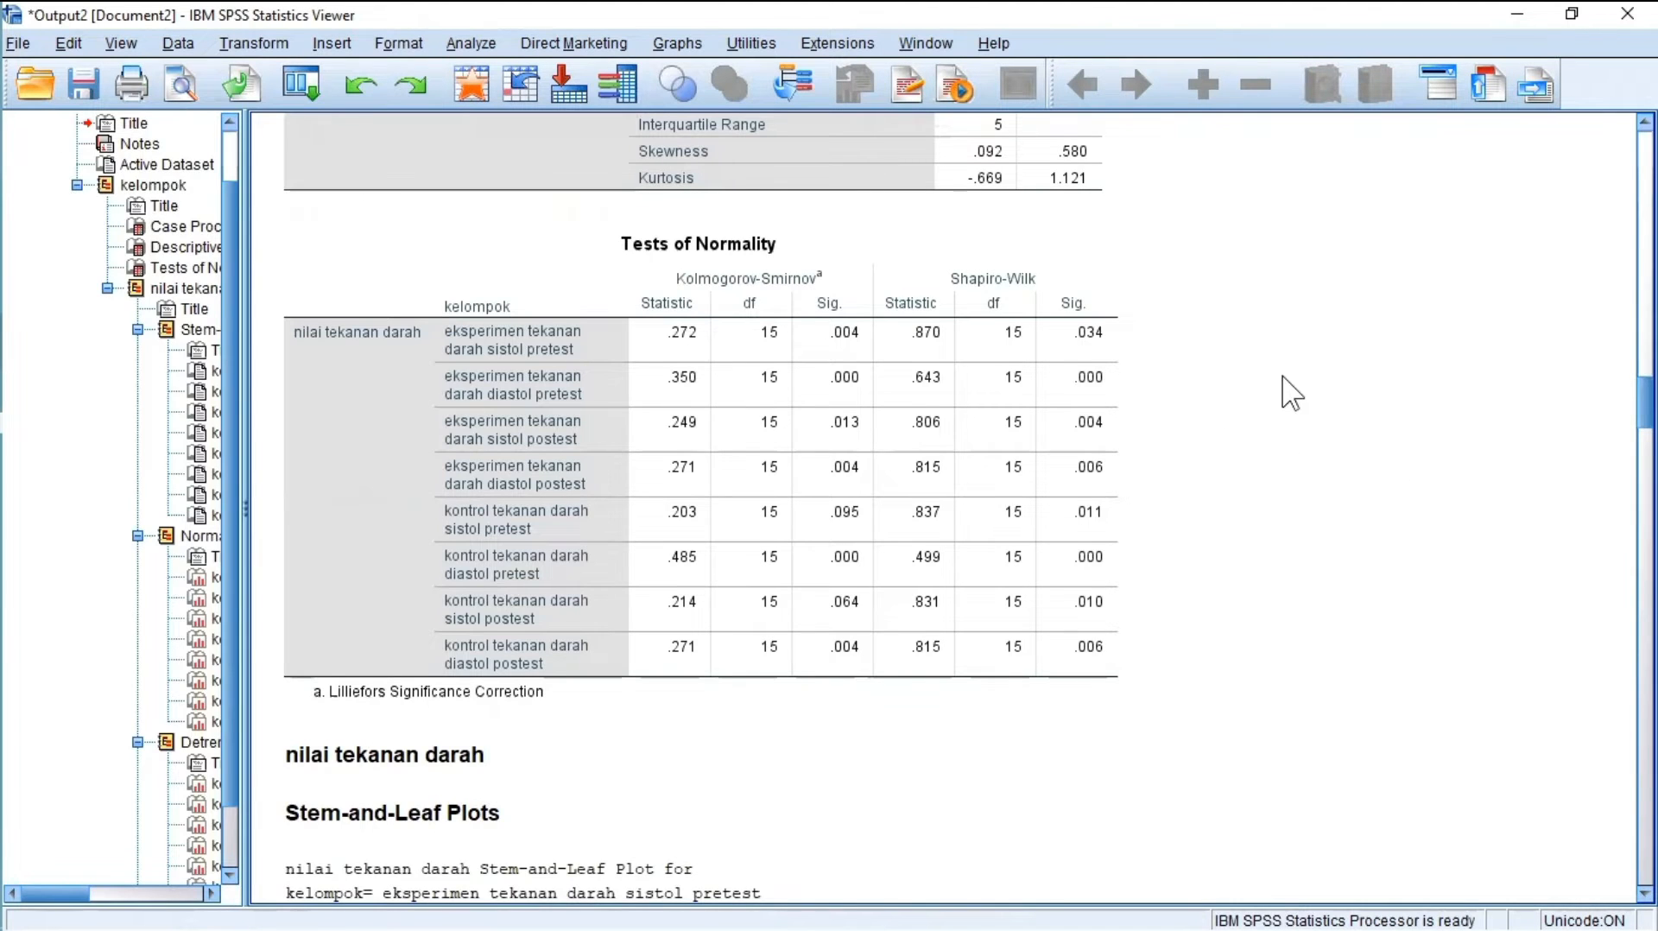
# Switch to the uji homogenitasss.sav data set in SPSS and check the posttest source data in Excel
pyautogui.click(1106, 289)
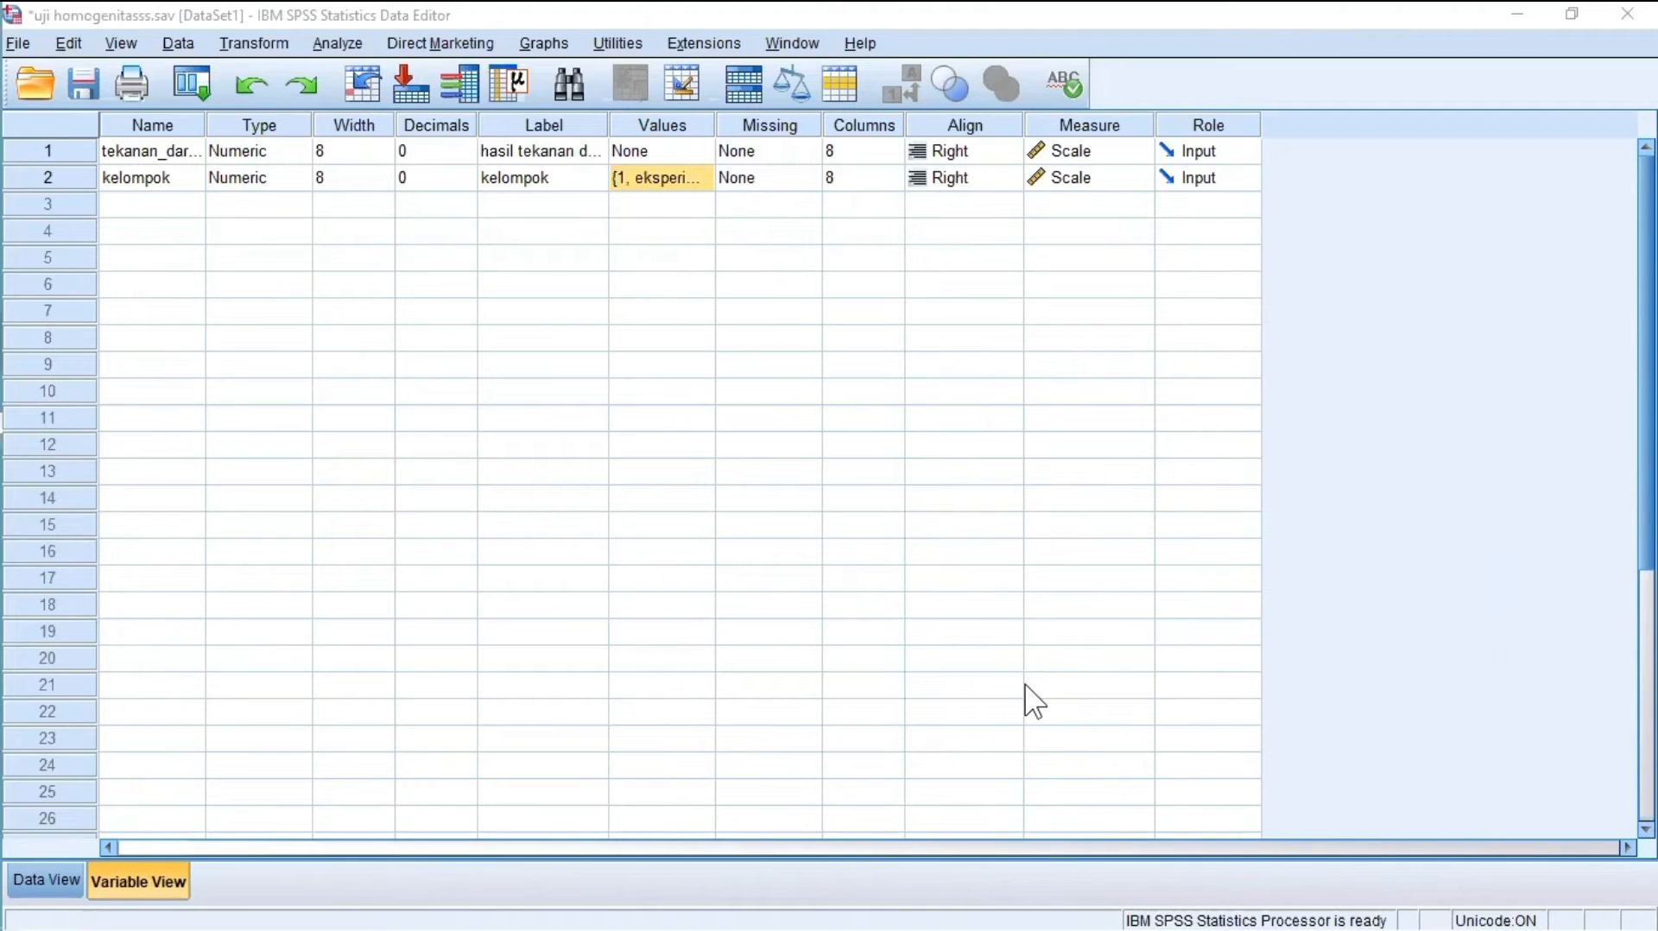
pyautogui.hotkey('alt', 'Tab')
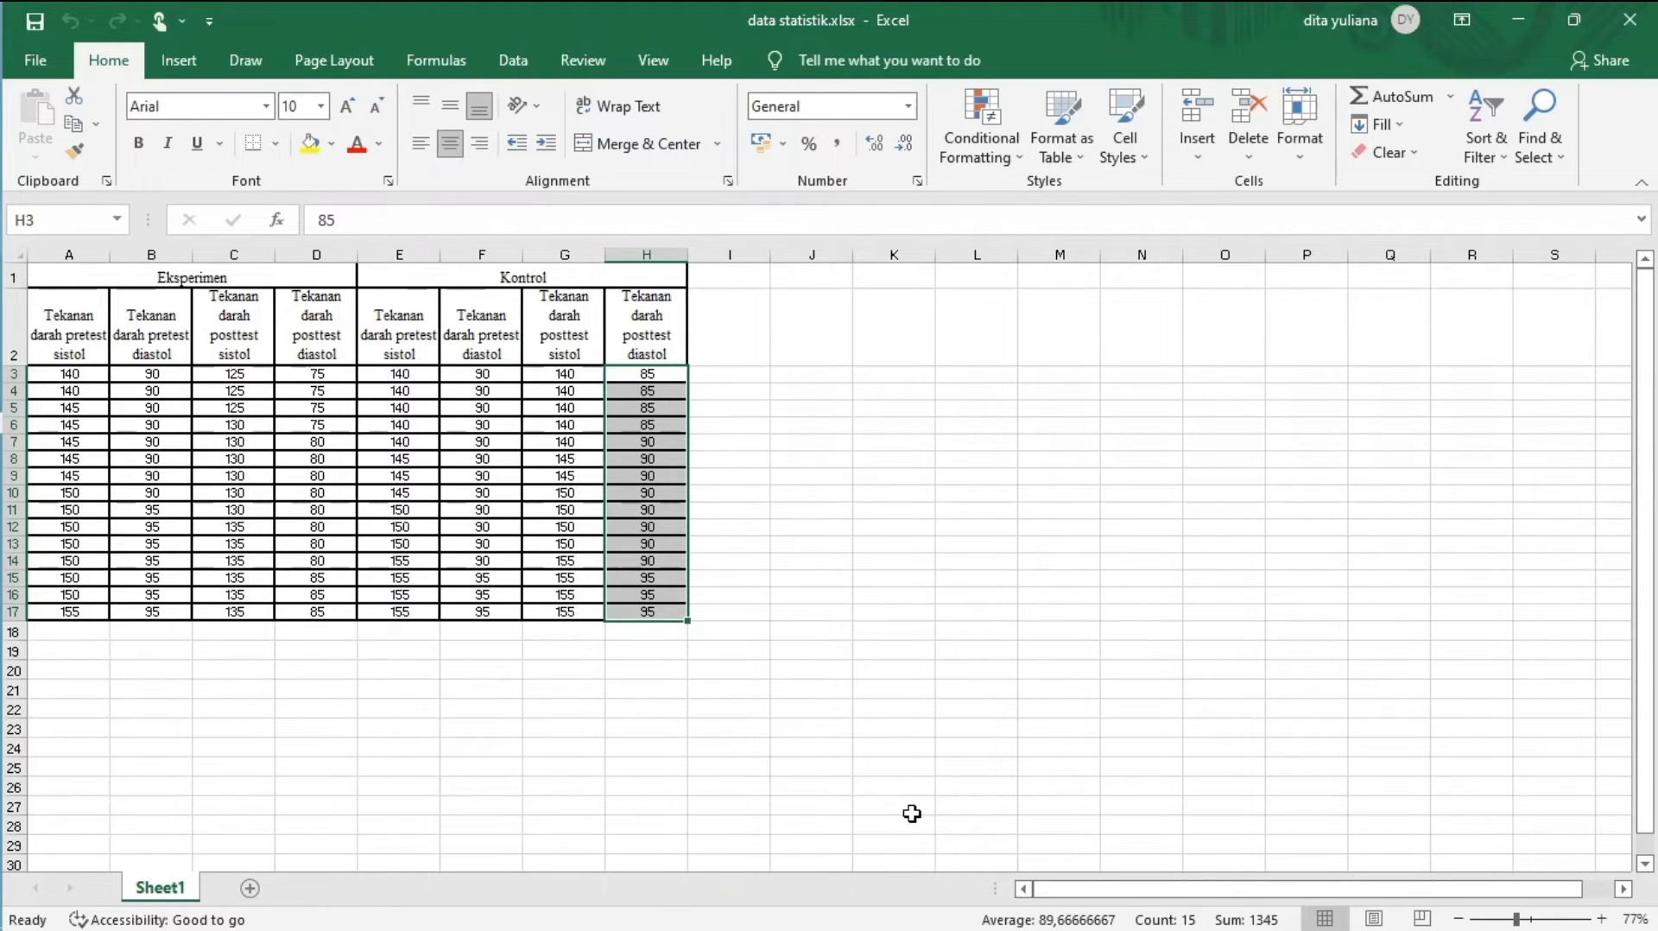
pyautogui.click(1105, 565)
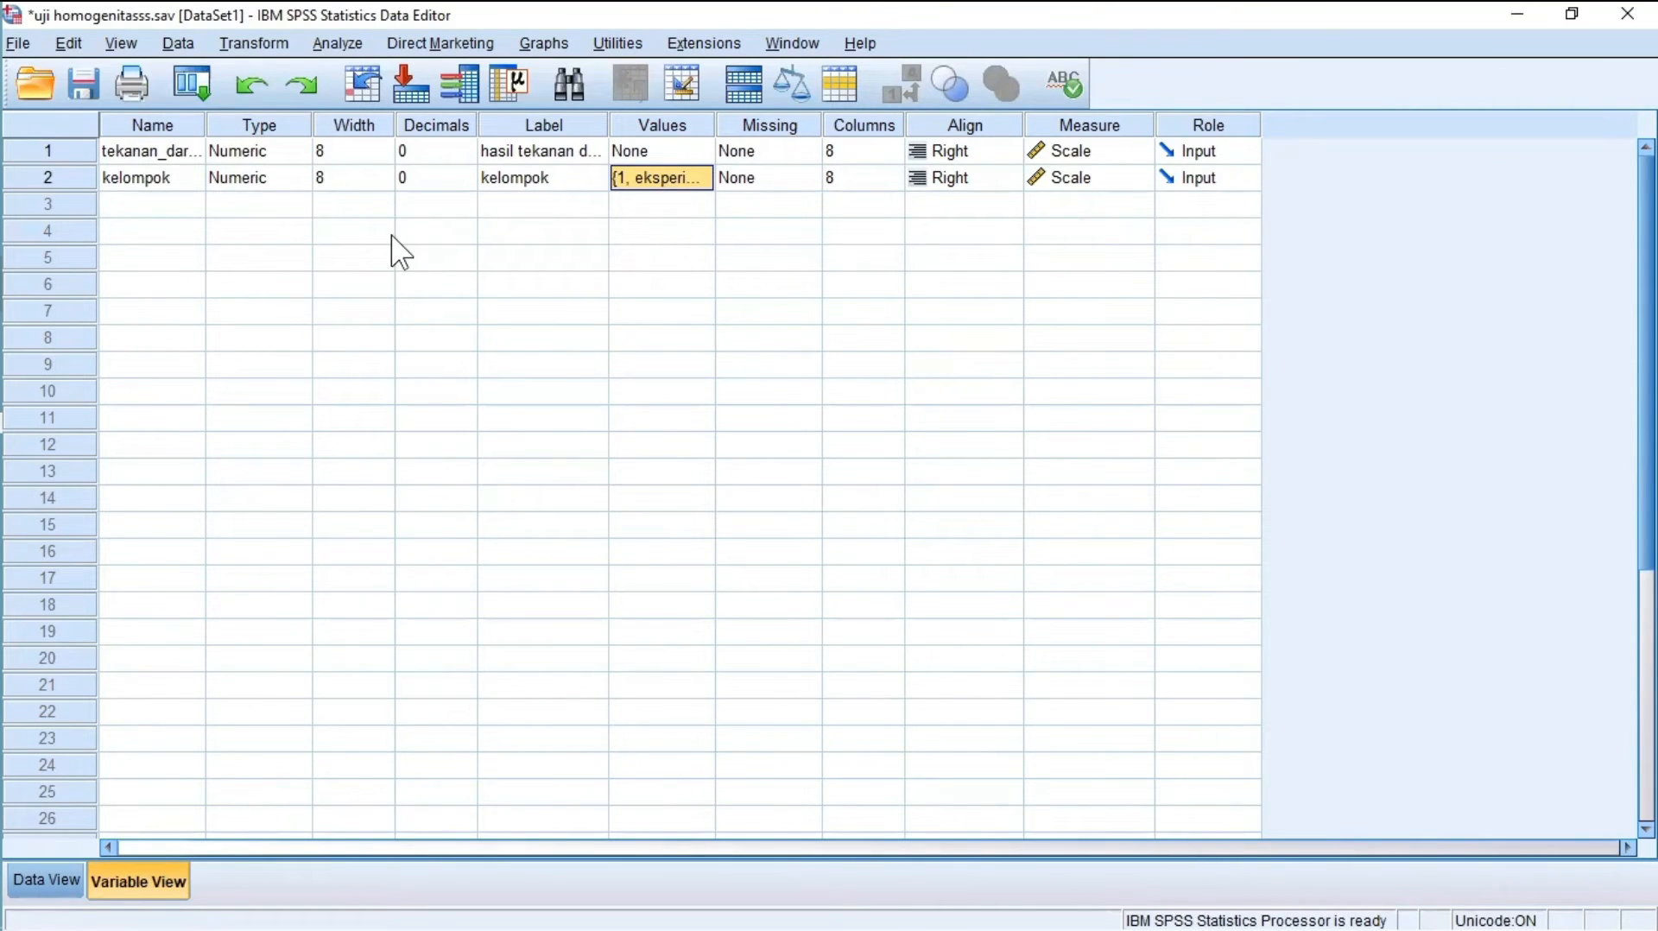
# Examine the value labels of the kelompok variable in the homogeneity data set and show its cases
pyautogui.click(705, 181)
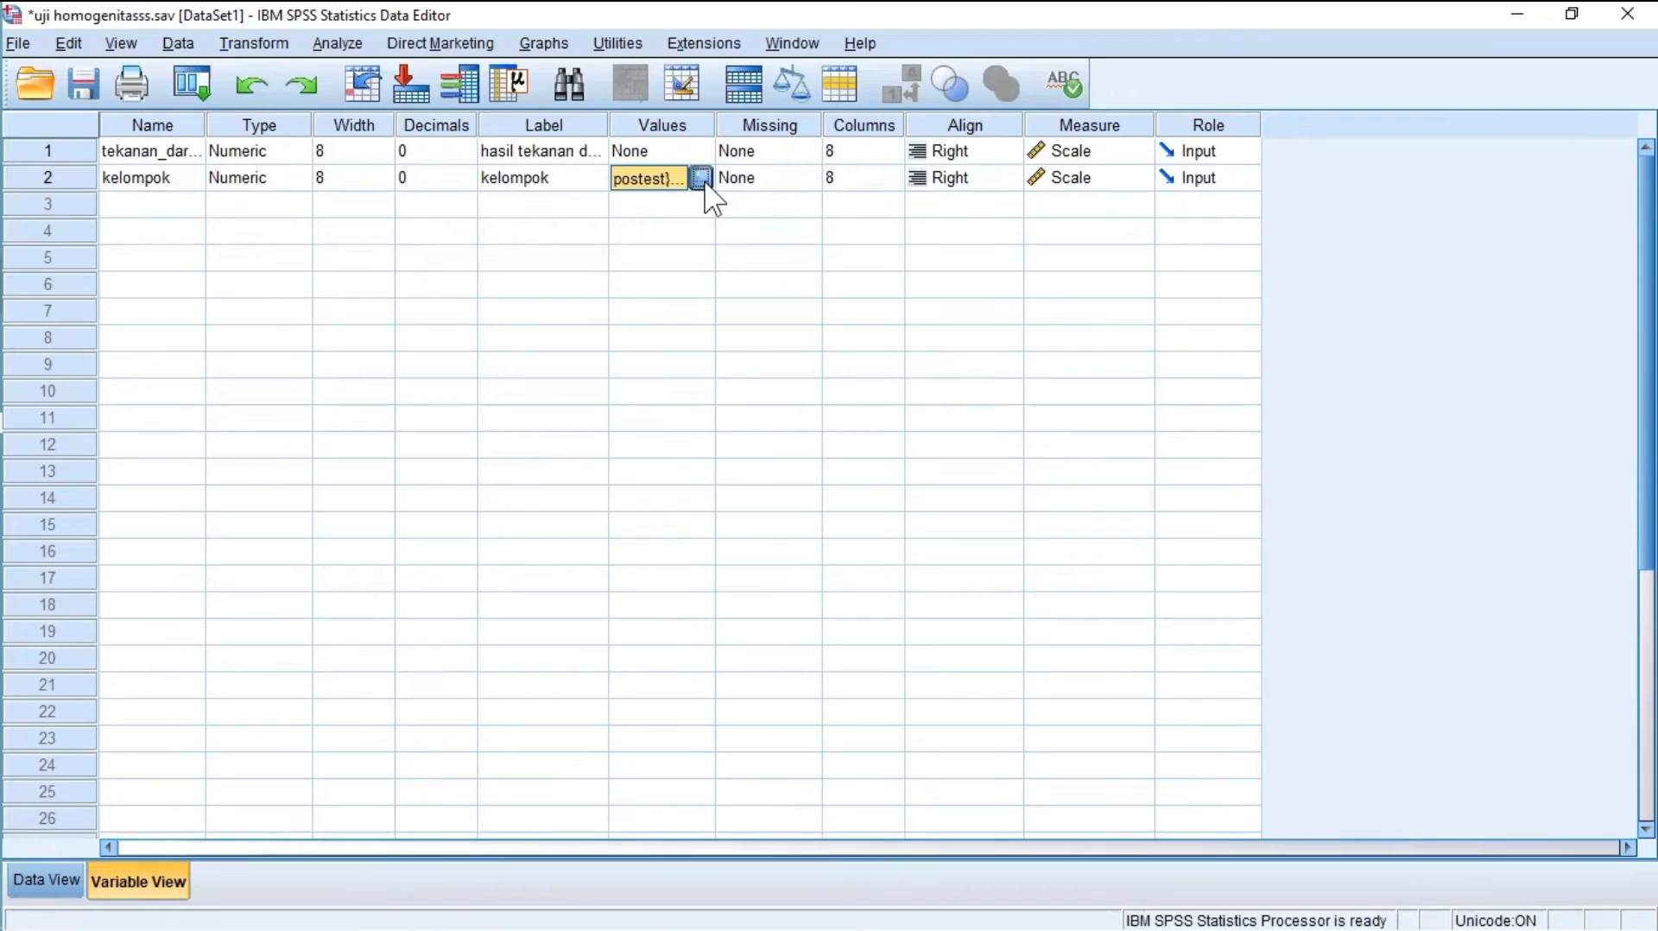
pyautogui.click(702, 179)
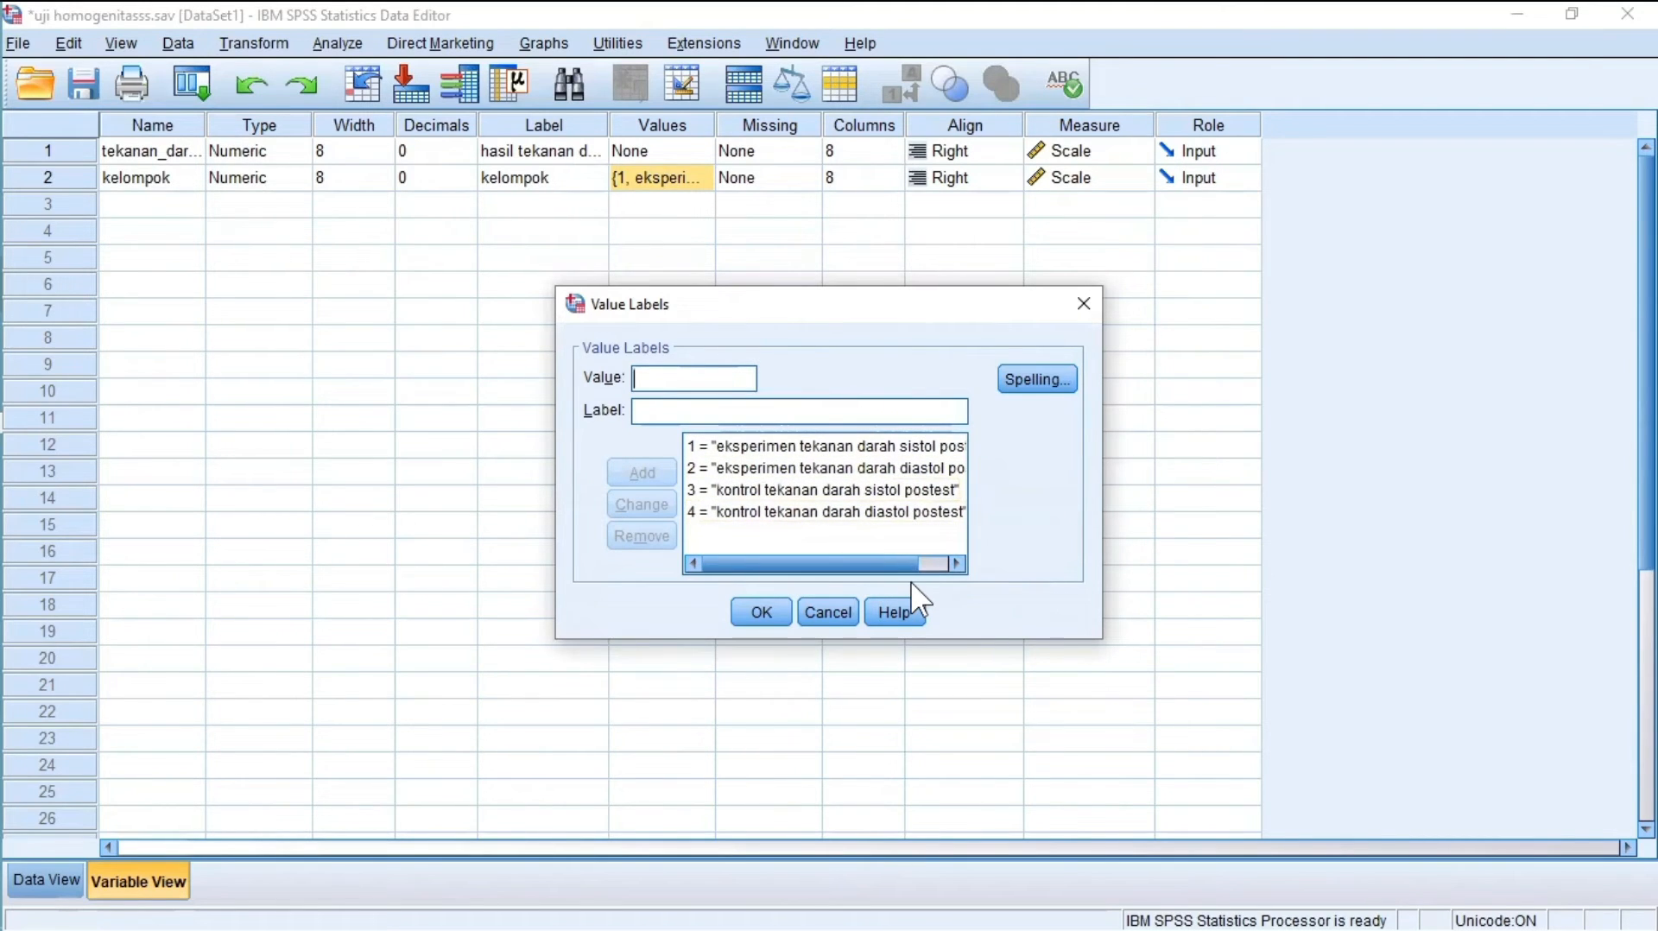
pyautogui.click(777, 610)
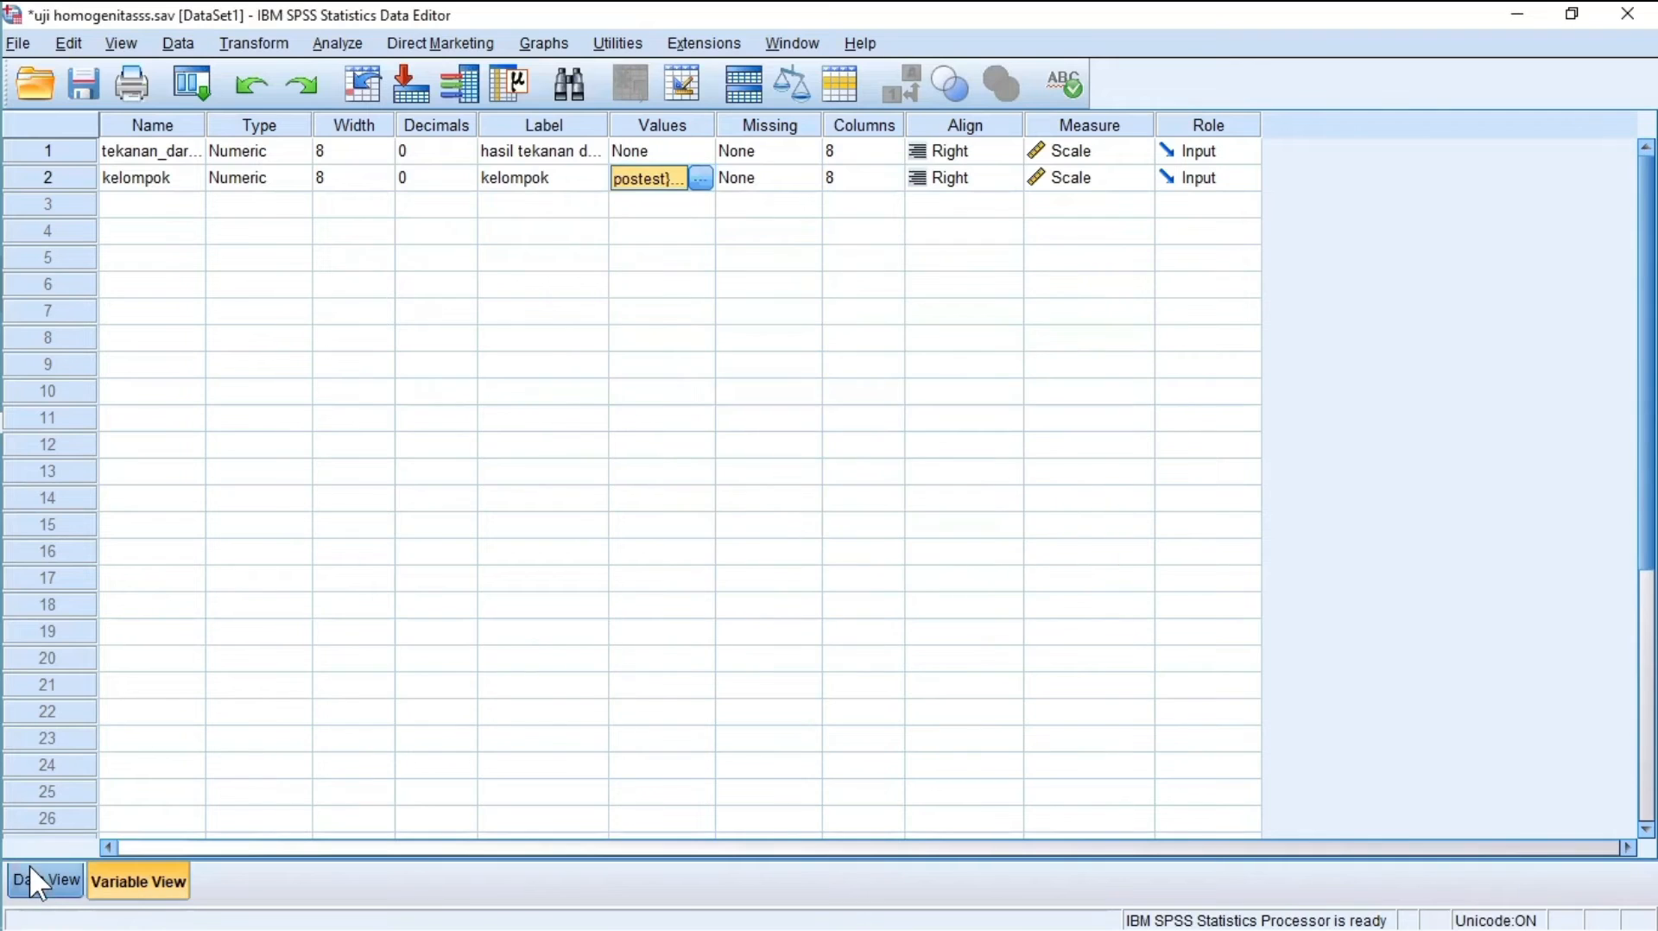
pyautogui.click(45, 883)
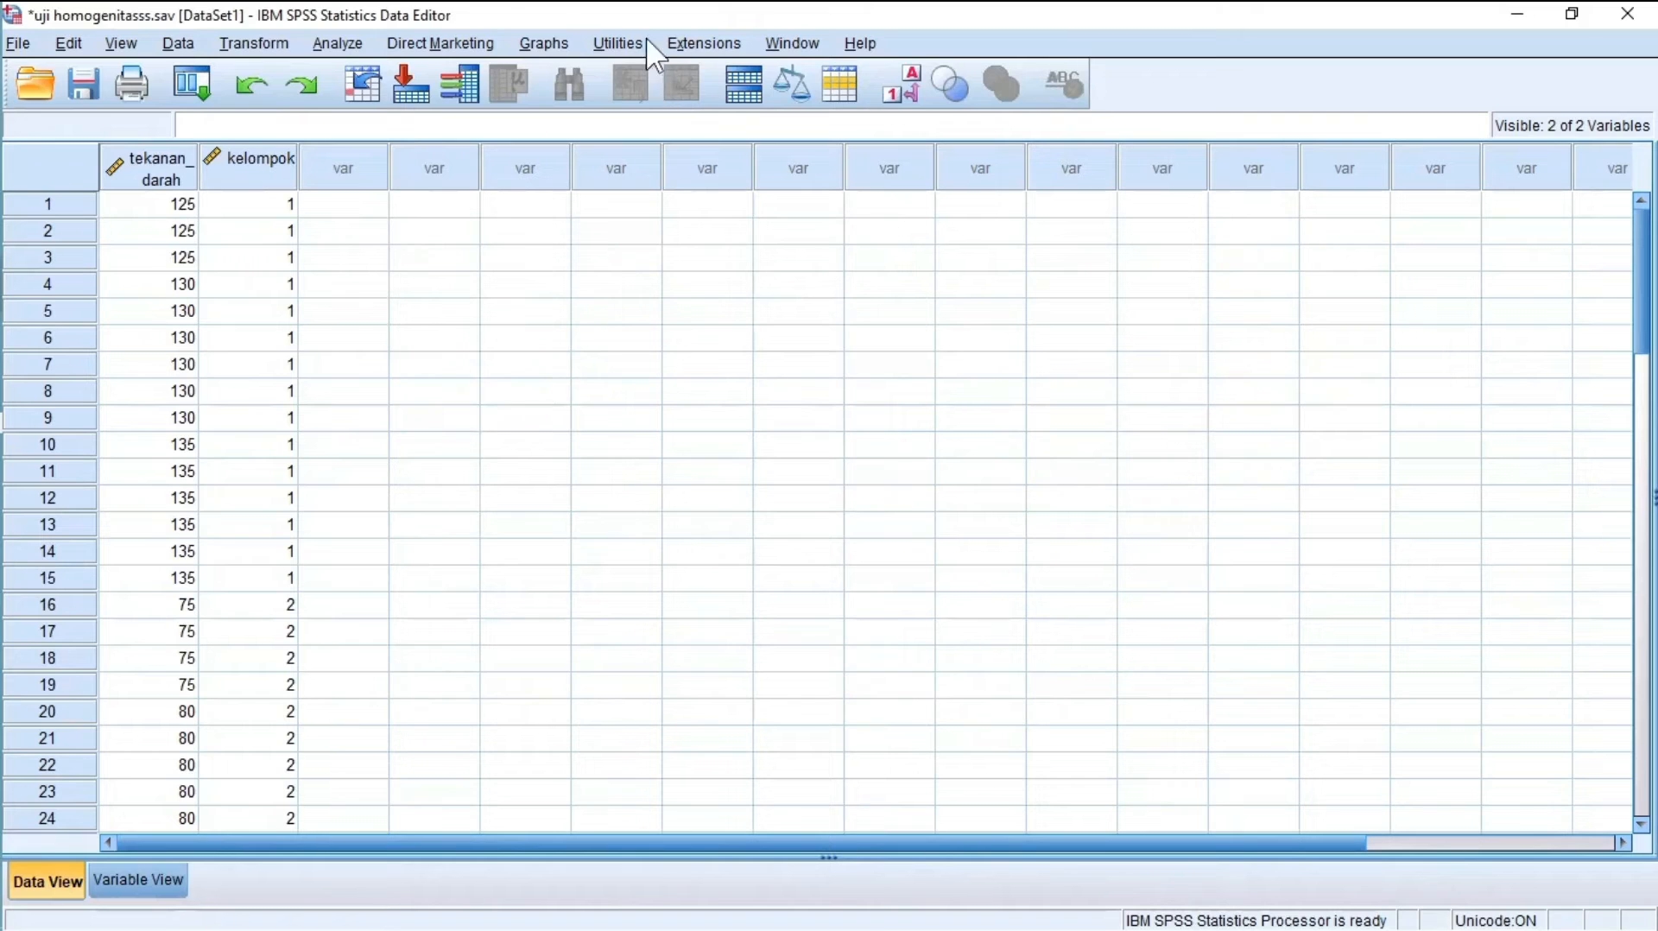
# Set up a One-Way ANOVA of hasil tekanan darah with kelompok as the factor and LSD as the post hoc comparison
pyautogui.click(350, 44)
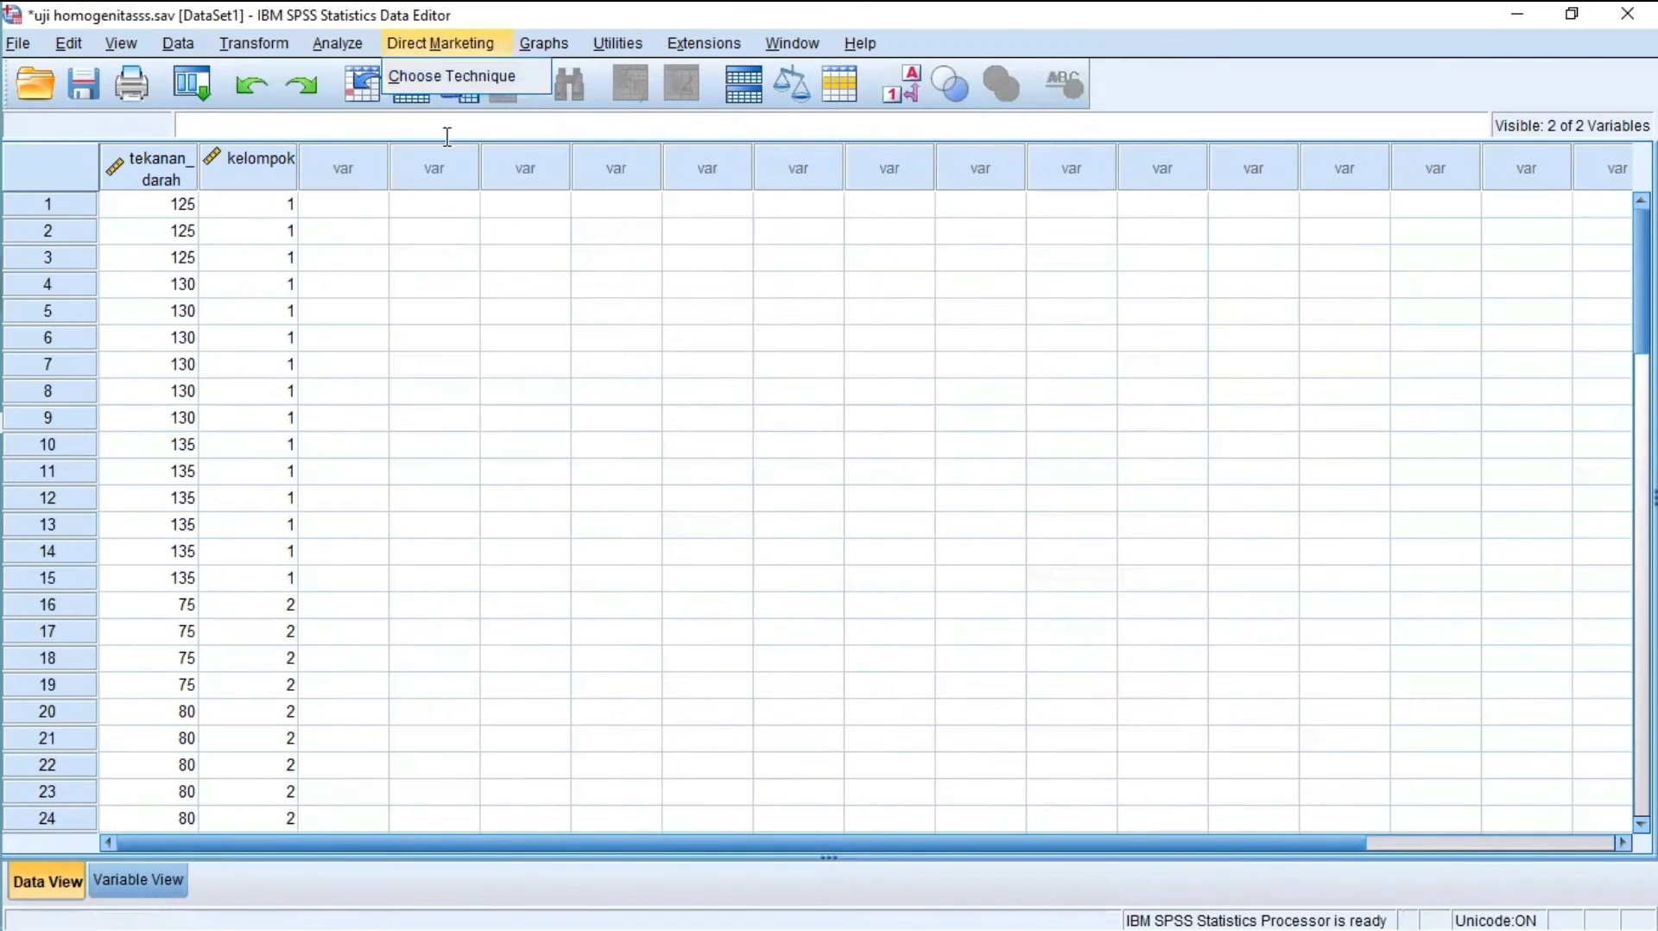
pyautogui.moveTo(437, 161)
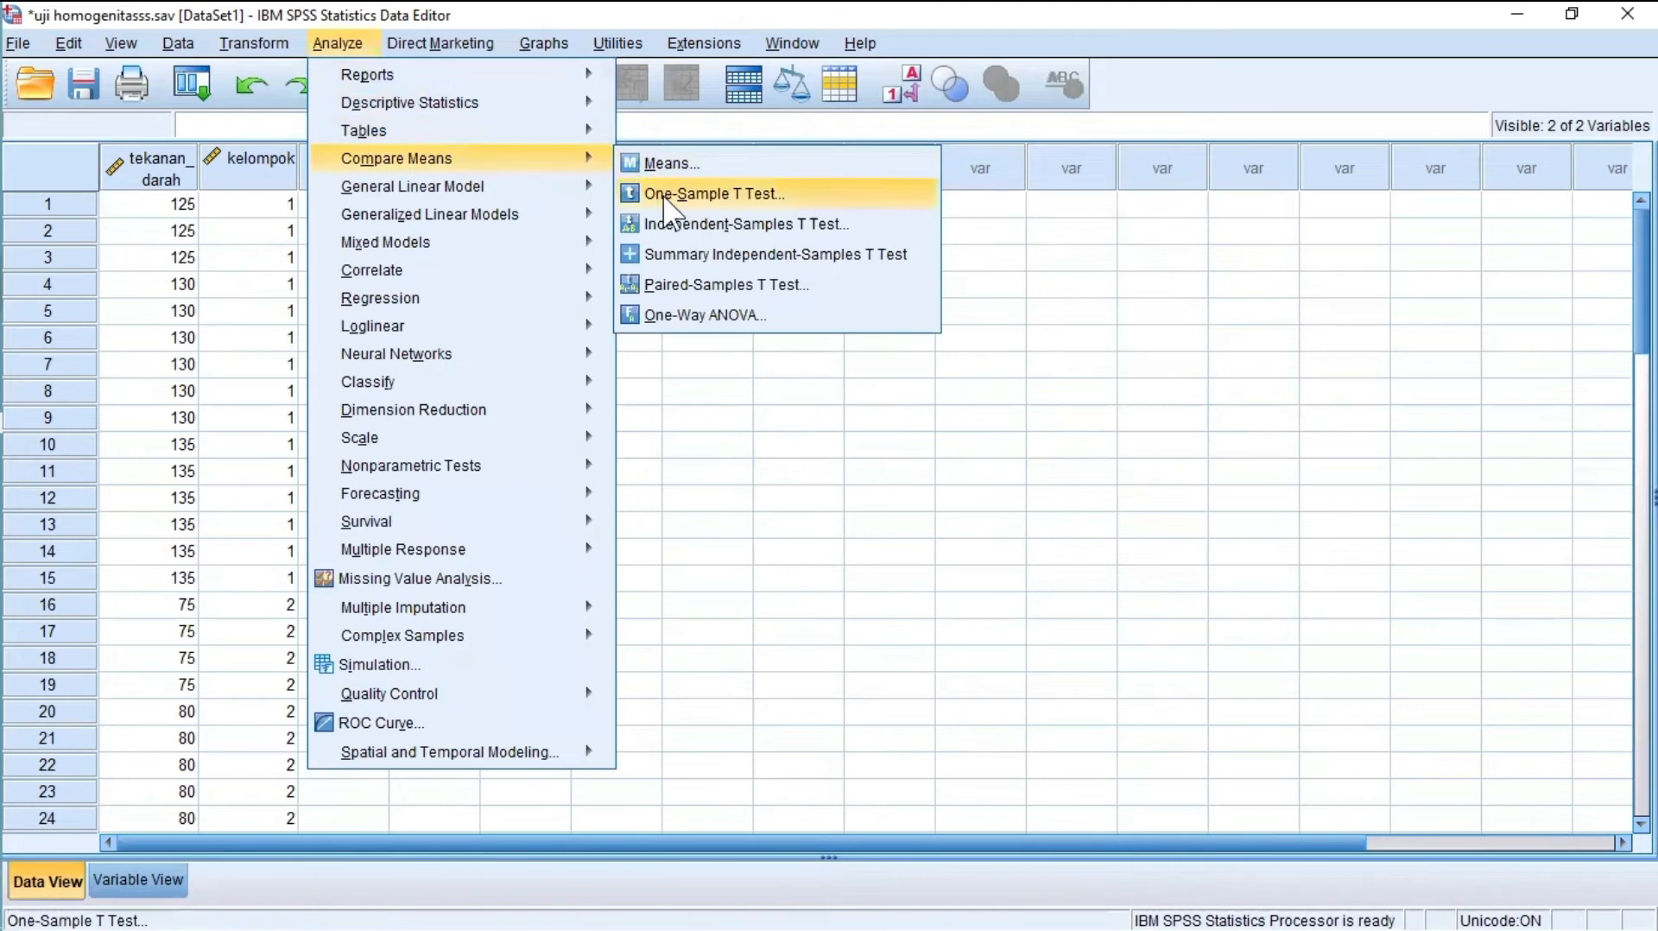
pyautogui.click(713, 319)
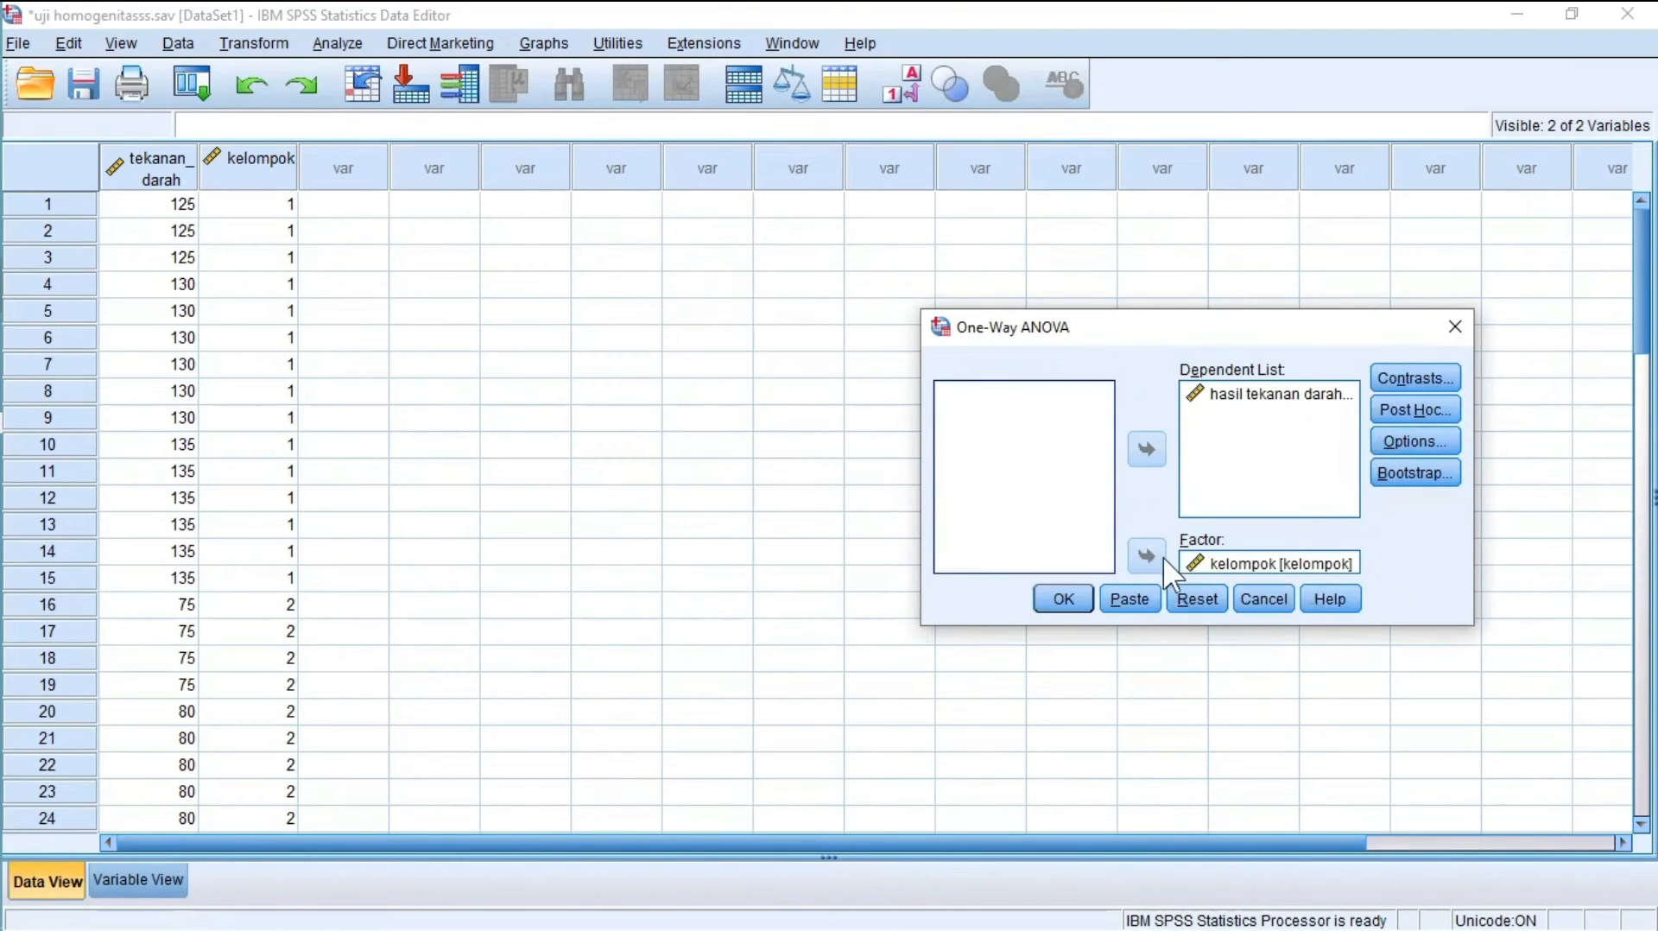
pyautogui.click(1403, 413)
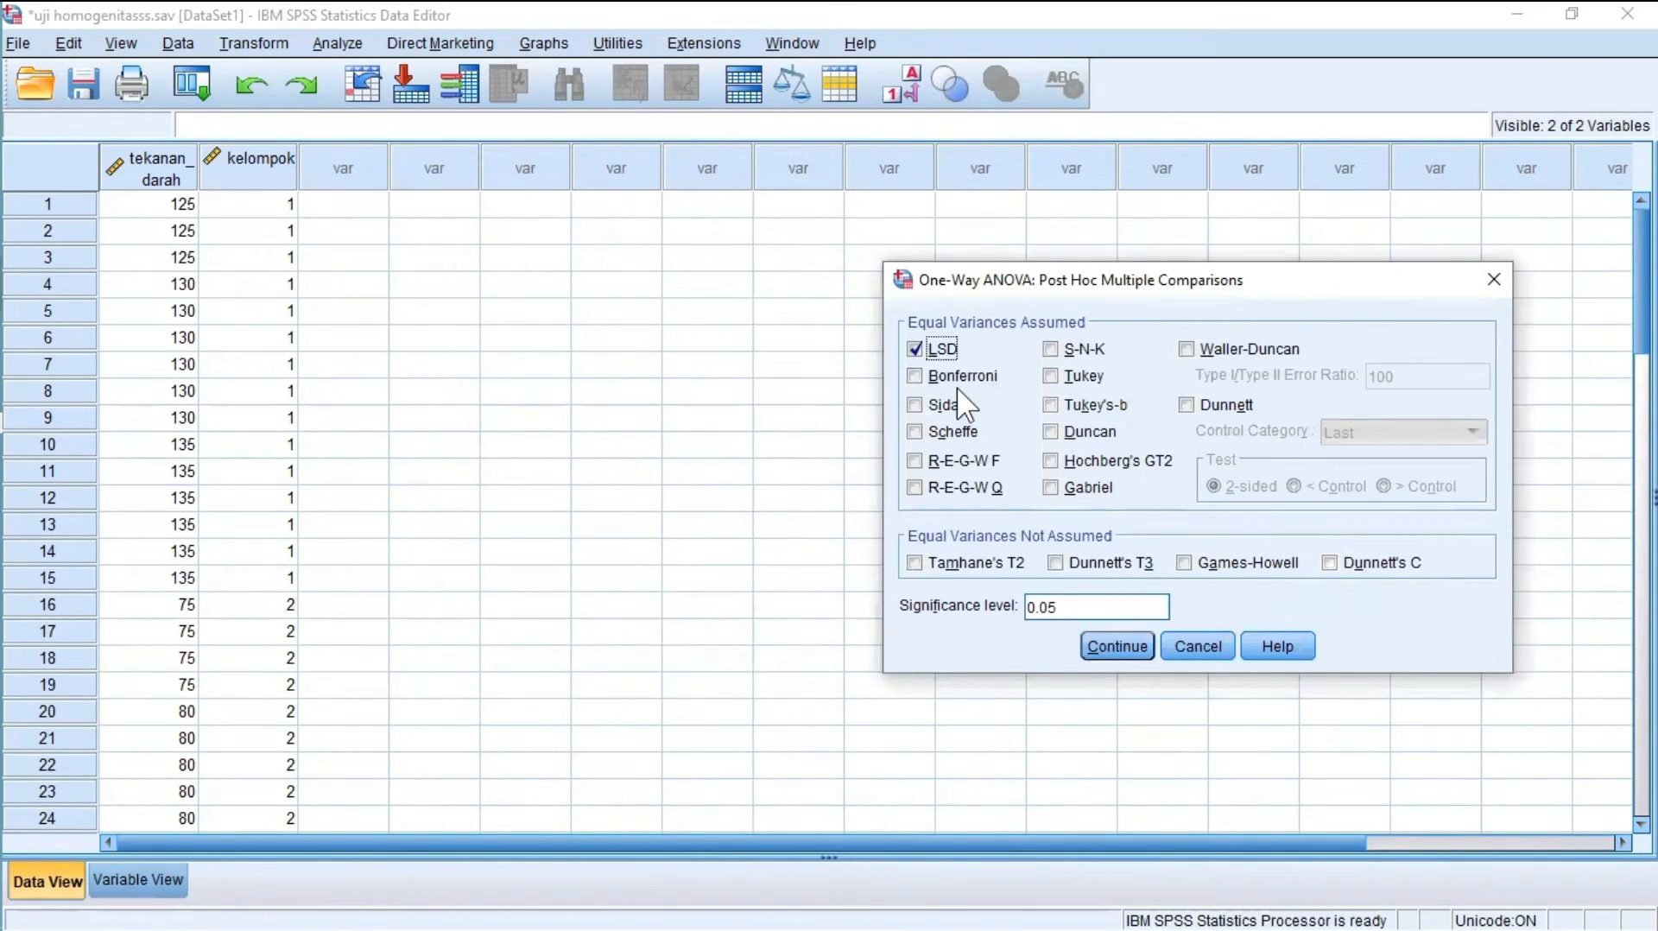
pyautogui.click(1140, 654)
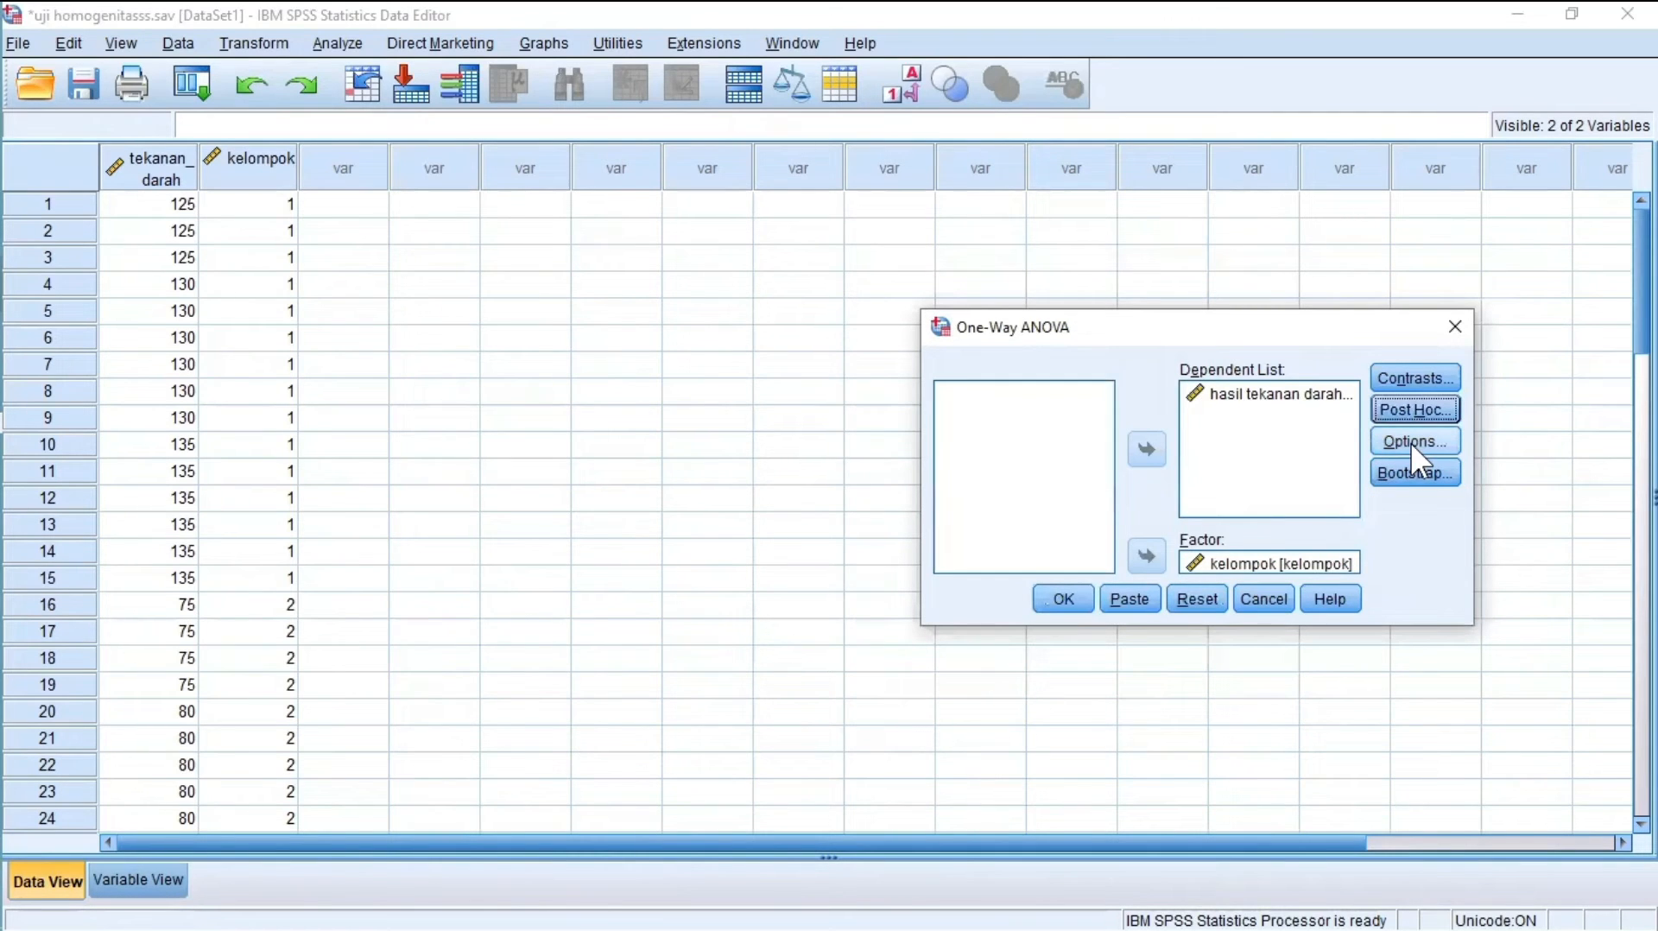
# Include descriptive statistics and the homogeneity of variance test in the One-Way ANOVA and run it
pyautogui.click(1411, 442)
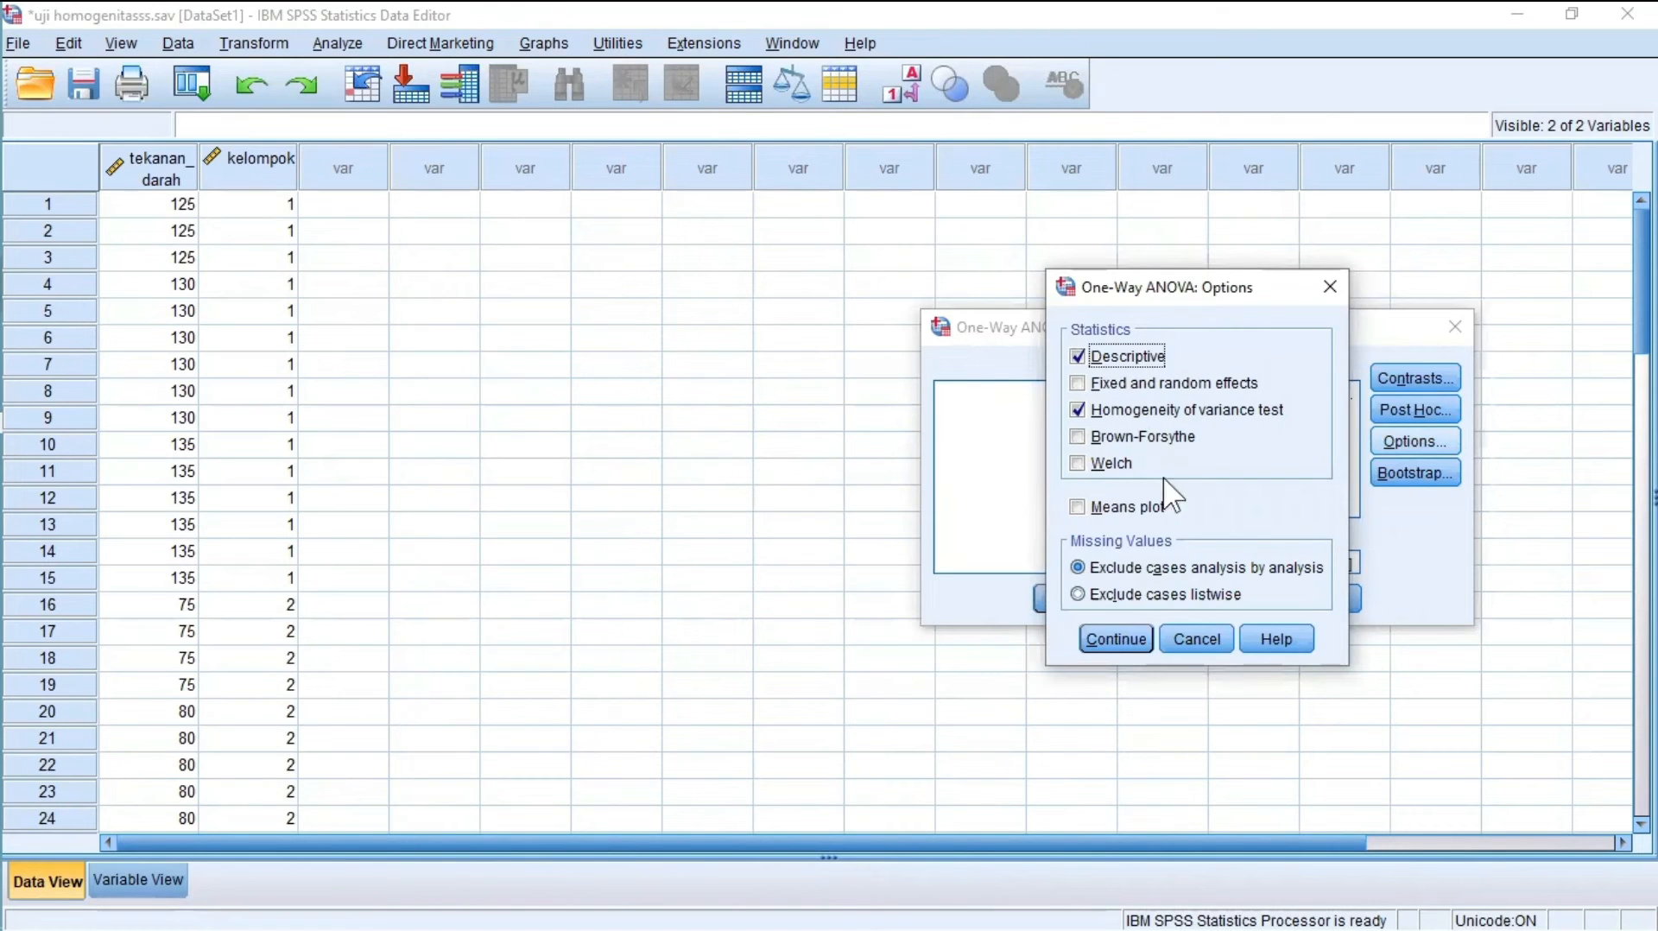
pyautogui.click(1123, 639)
pyautogui.click(1064, 599)
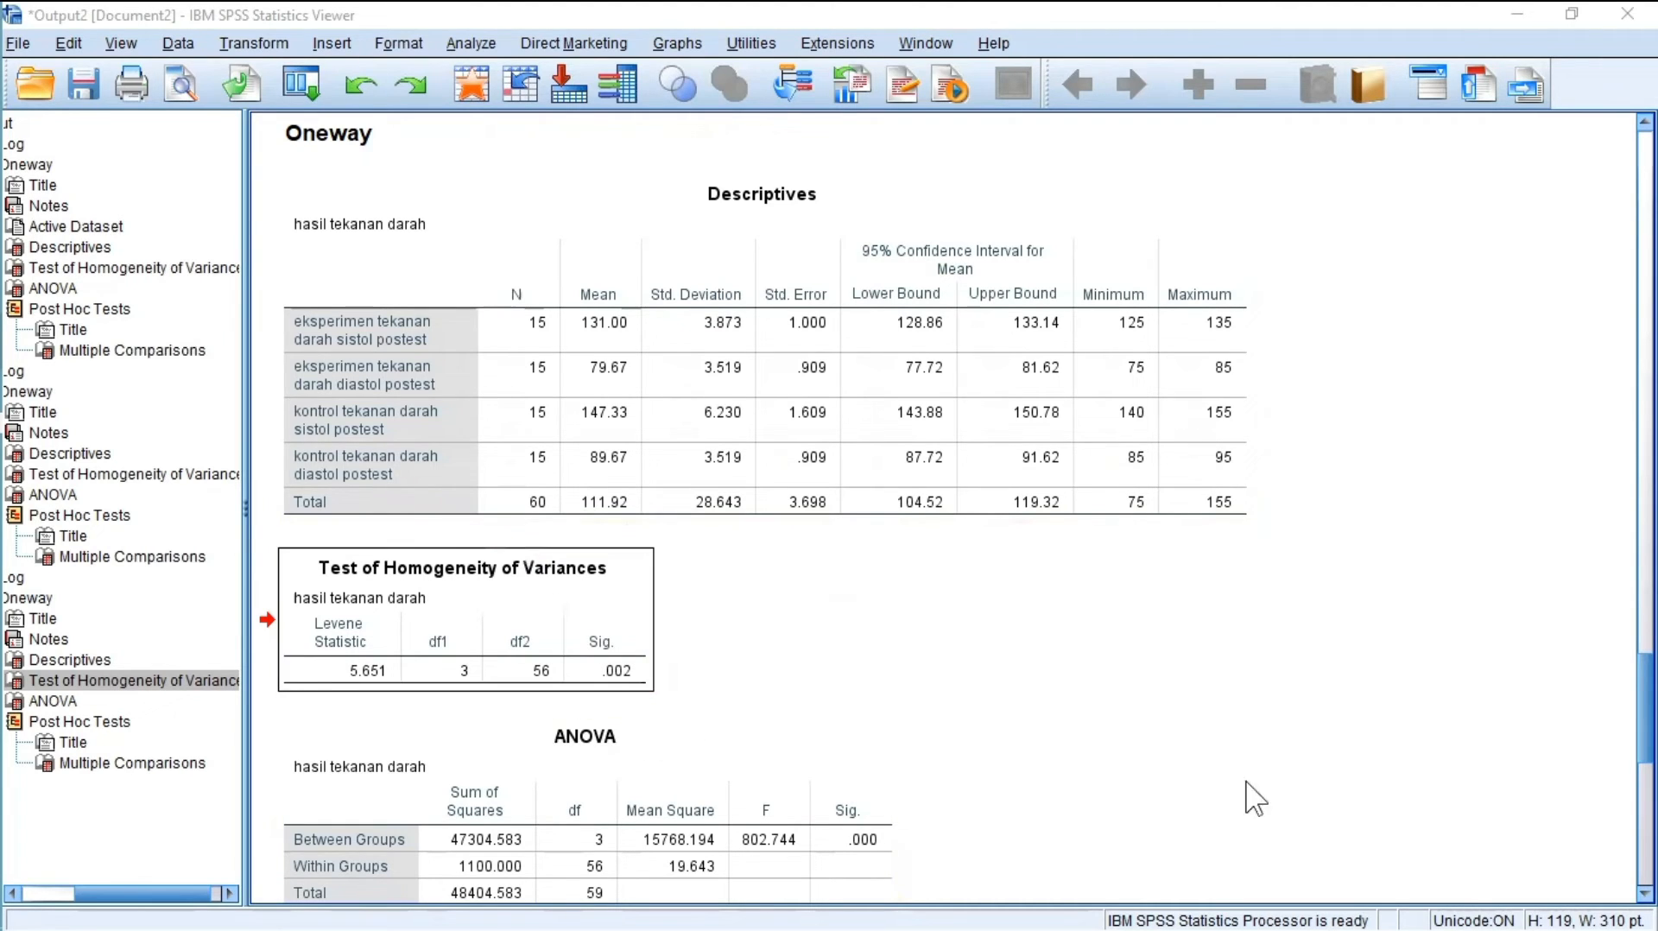
# Set up a Kruskal-Wallis H test for several independent samples with hasil tekanan darah as test variable and kelompok as grouping variable
pyautogui.hotkey('alt', 'Tab')
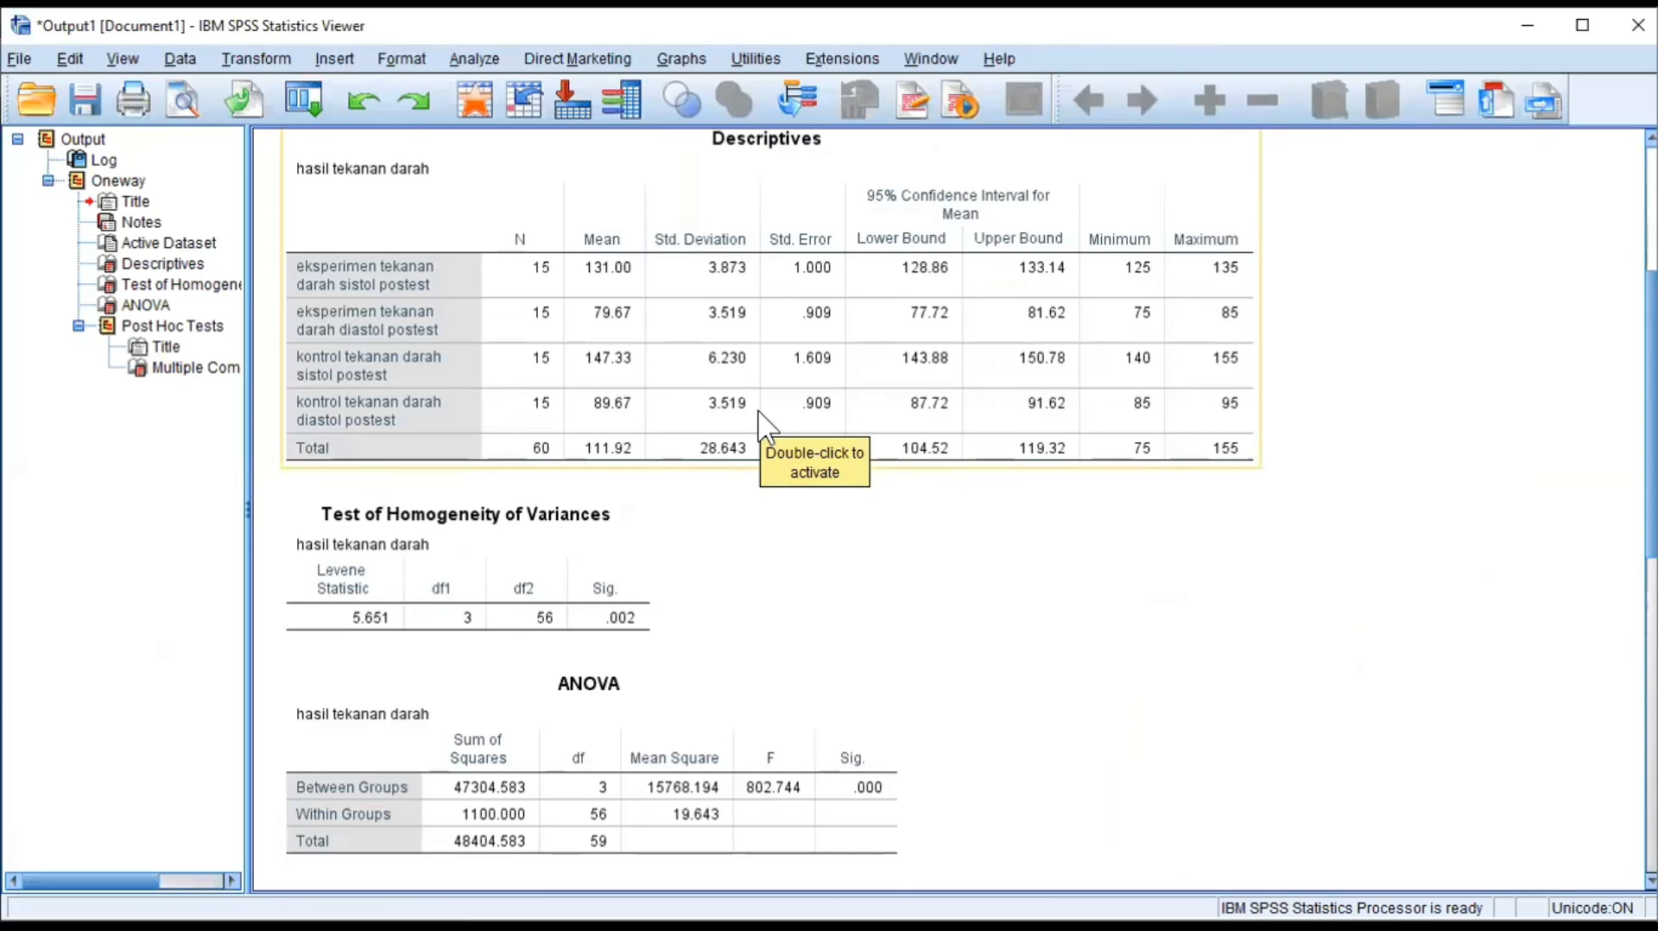
pyautogui.click(470, 61)
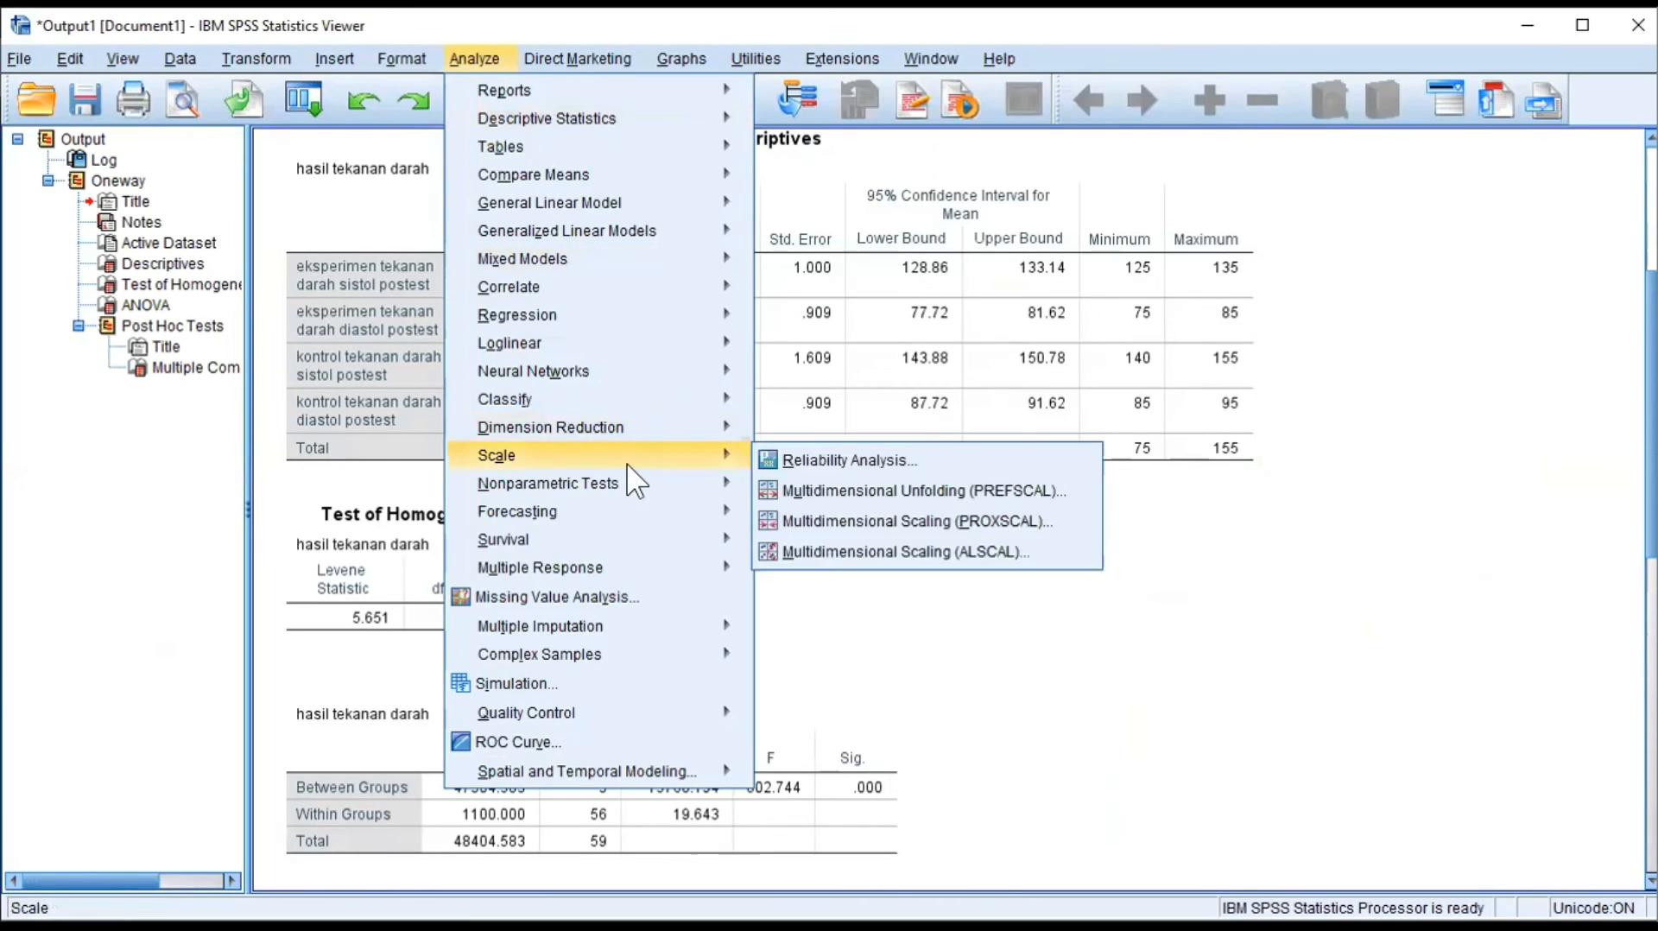
pyautogui.moveTo(648, 483)
pyautogui.moveTo(891, 581)
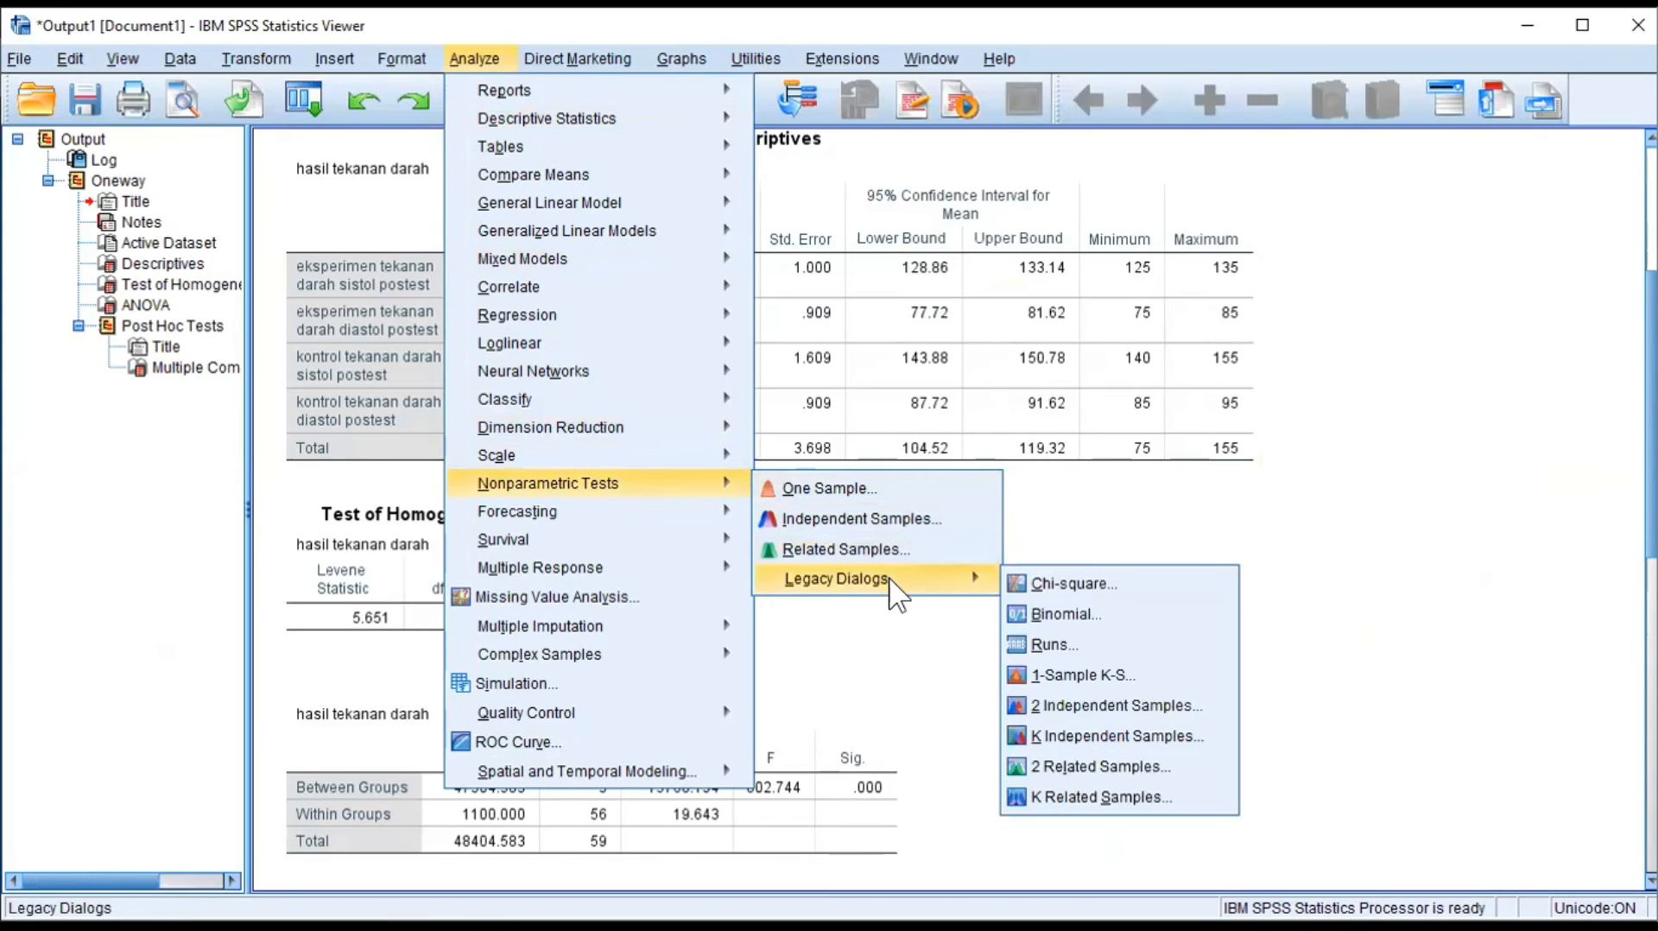
pyautogui.click(1108, 737)
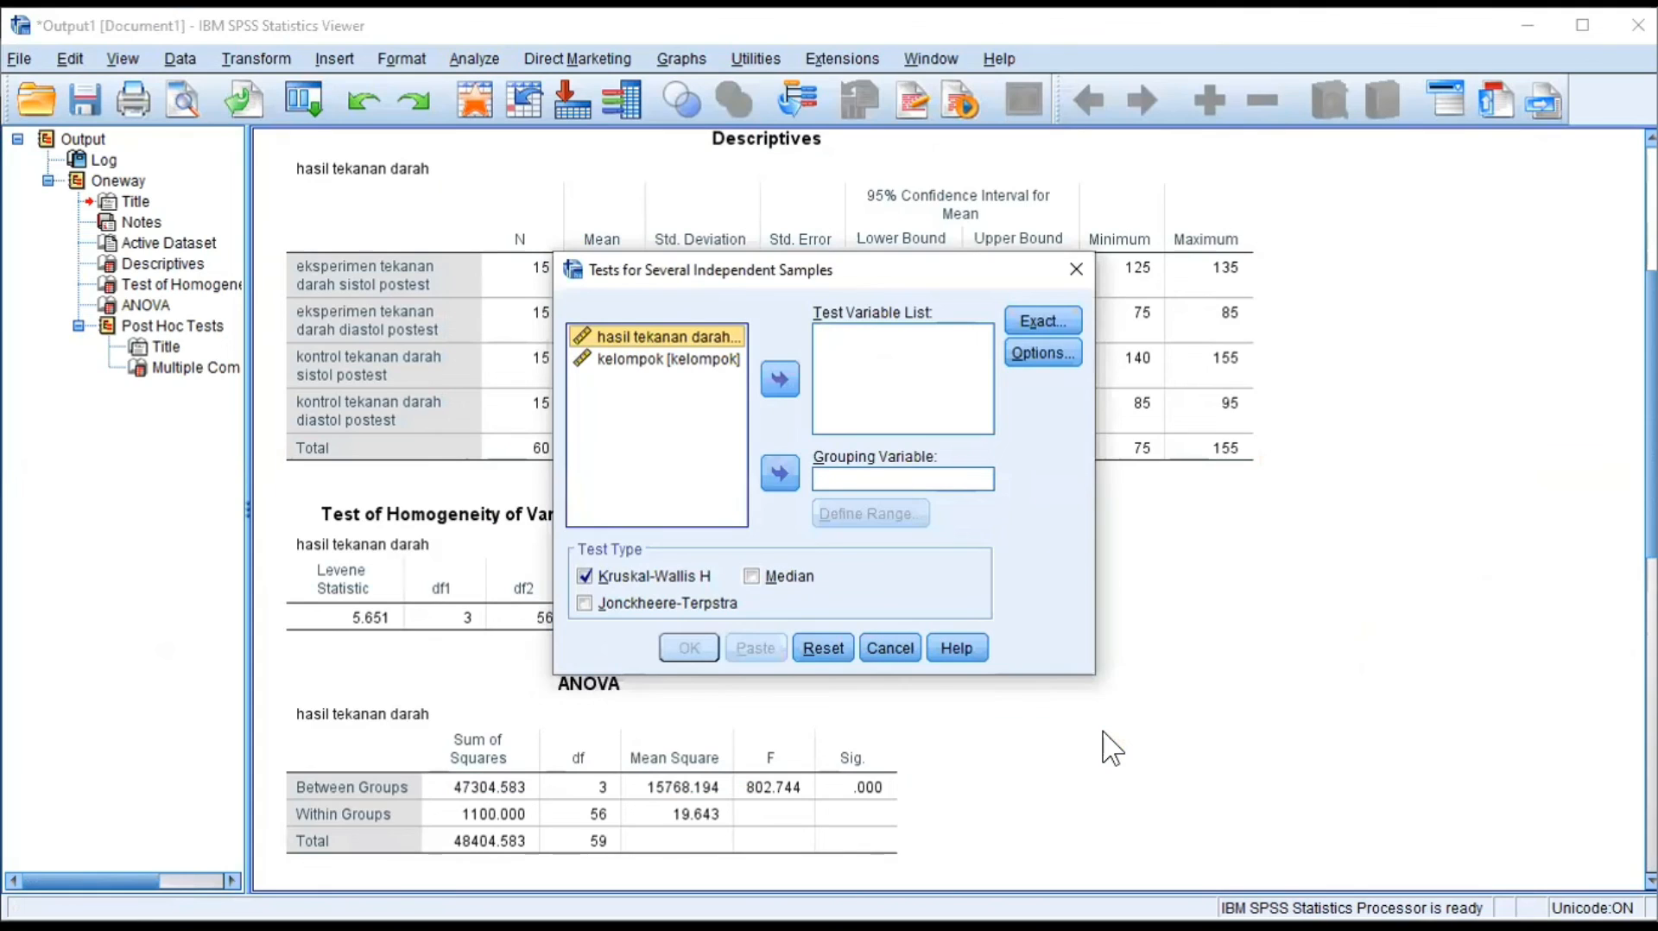
pyautogui.click(786, 380)
pyautogui.click(695, 338)
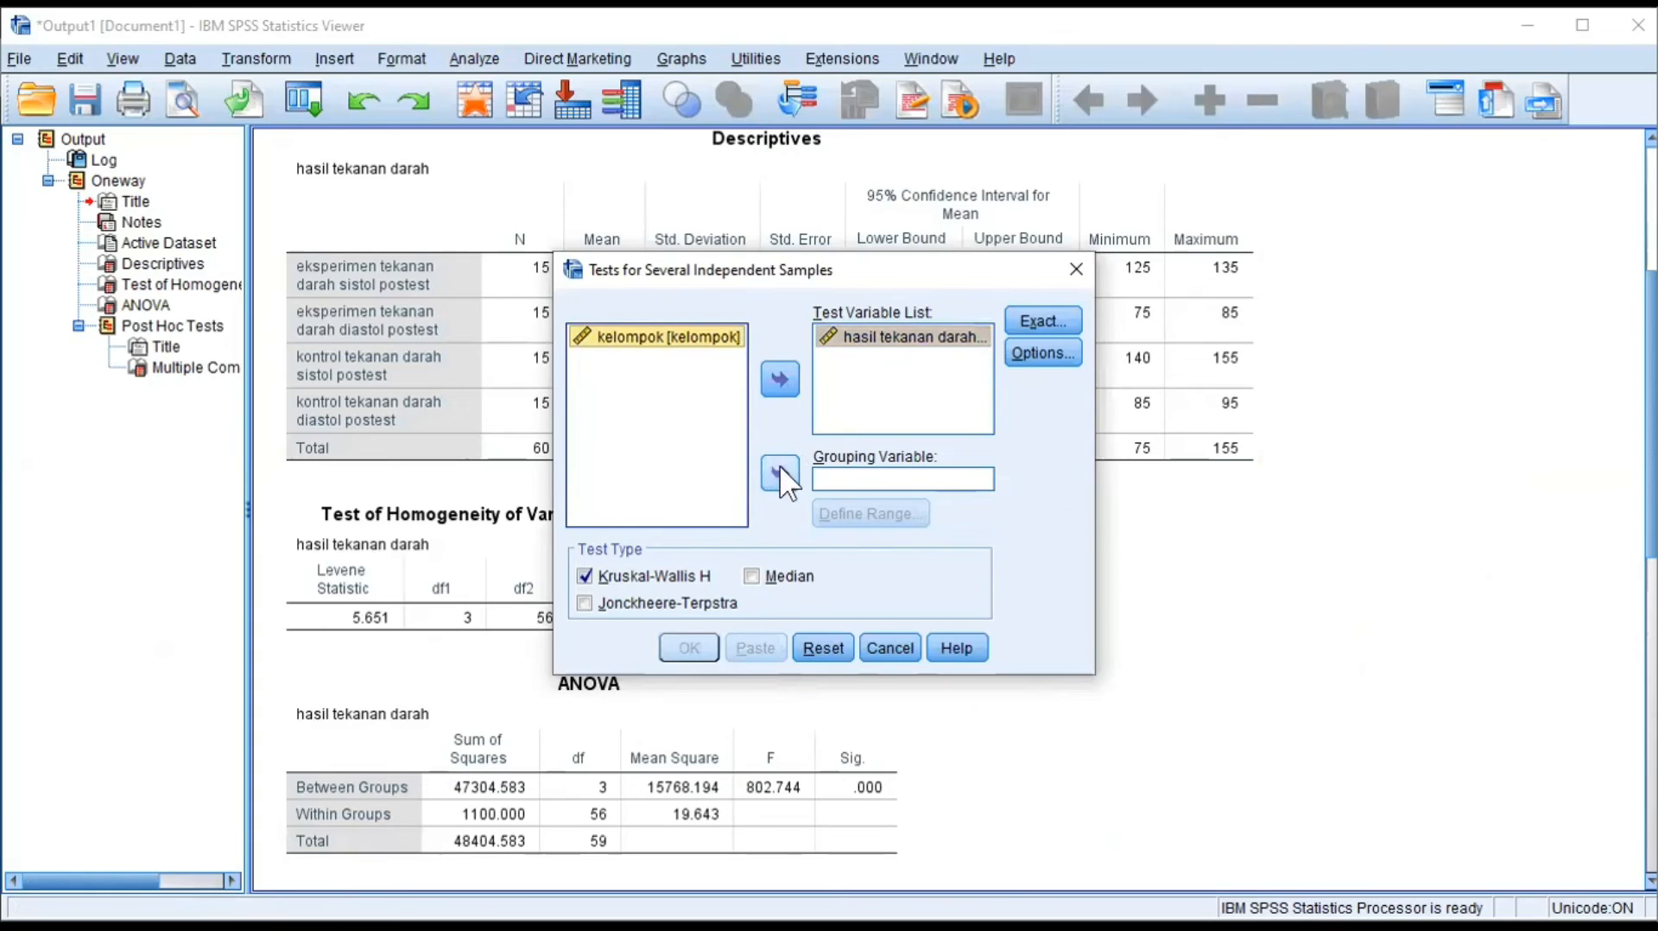
pyautogui.click(780, 473)
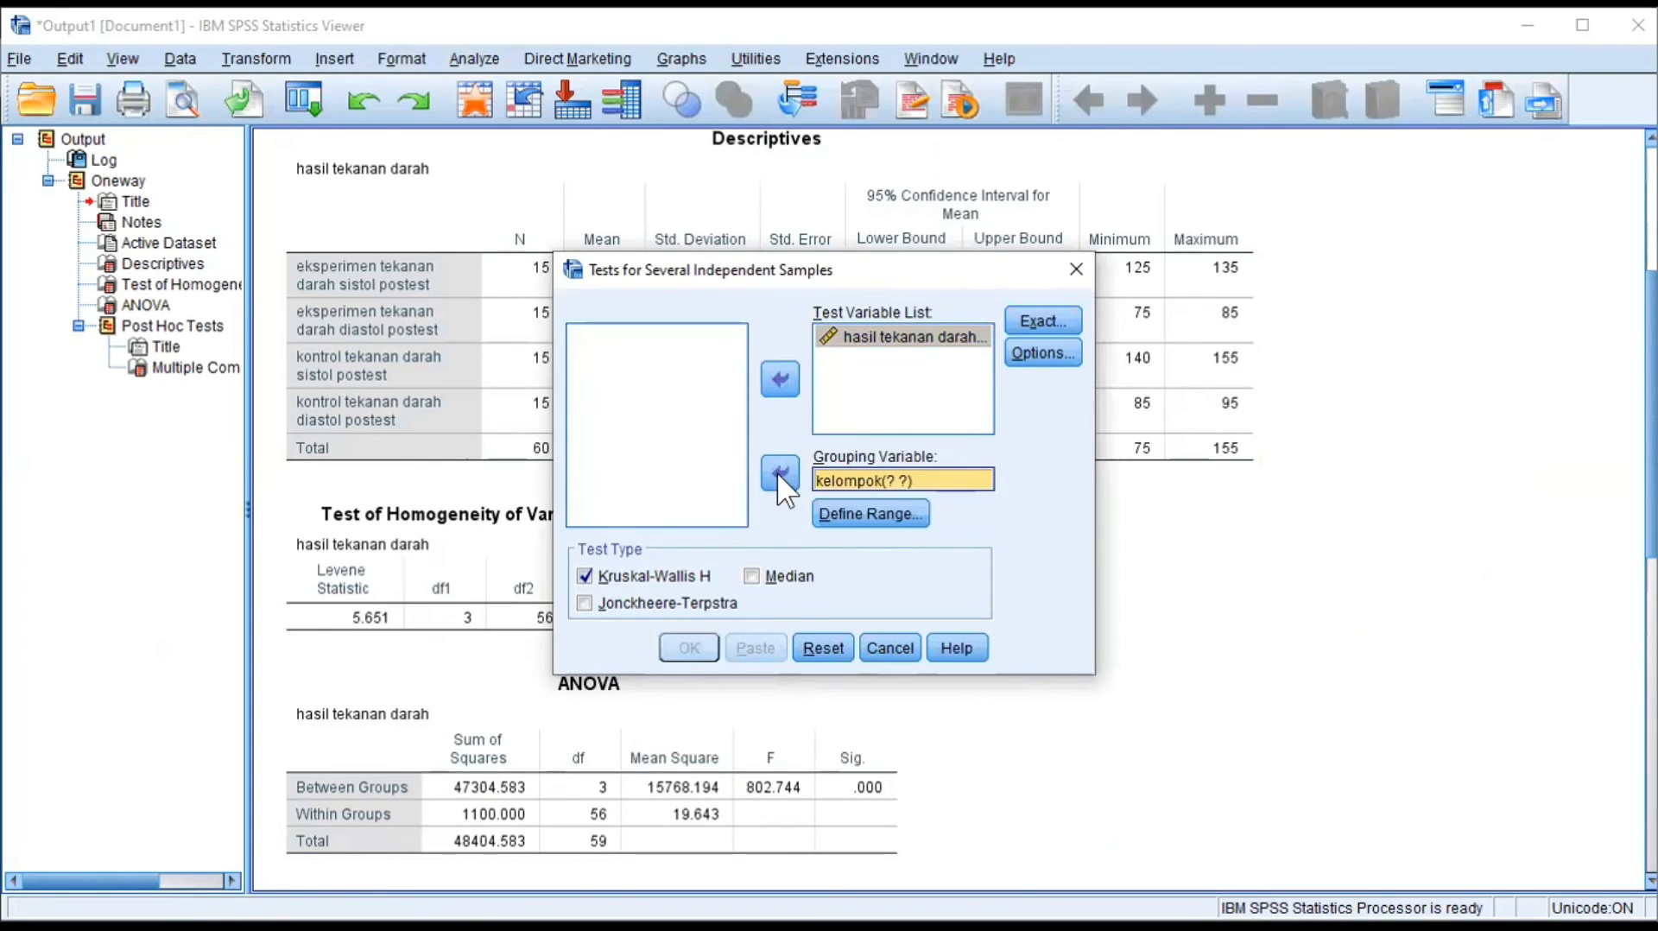
# Define the kelompok grouping range from 1 to 4 and run the Kruskal-Wallis H test
pyautogui.click(916, 512)
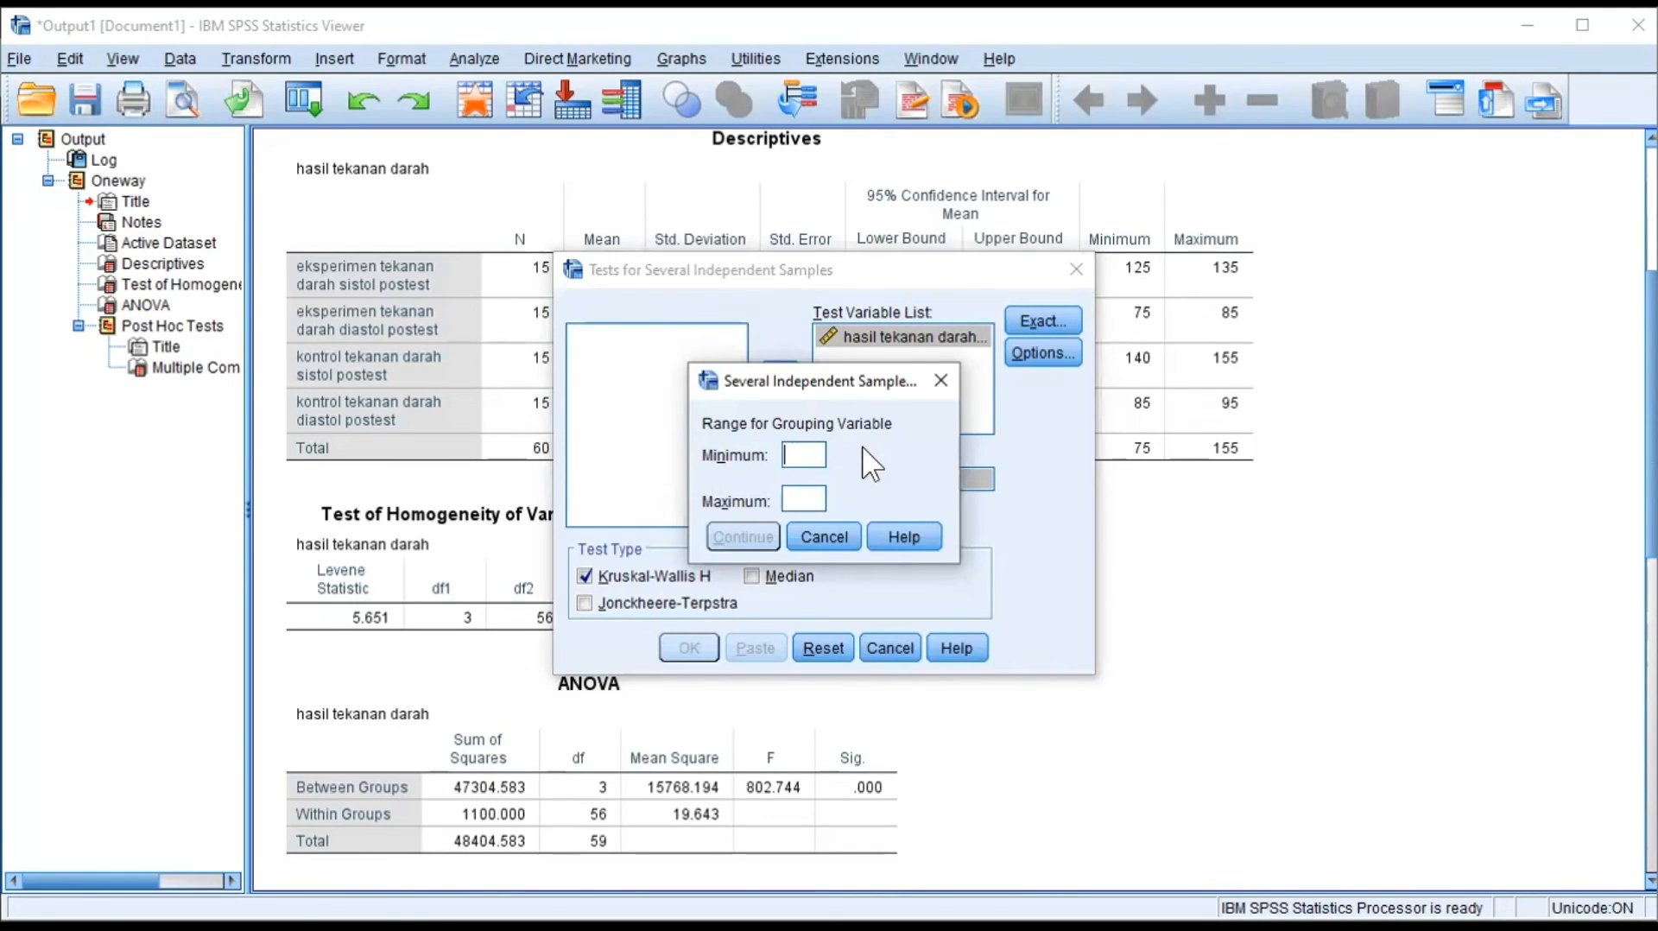
pyautogui.write('1')
pyautogui.click(804, 501)
pyautogui.write('4')
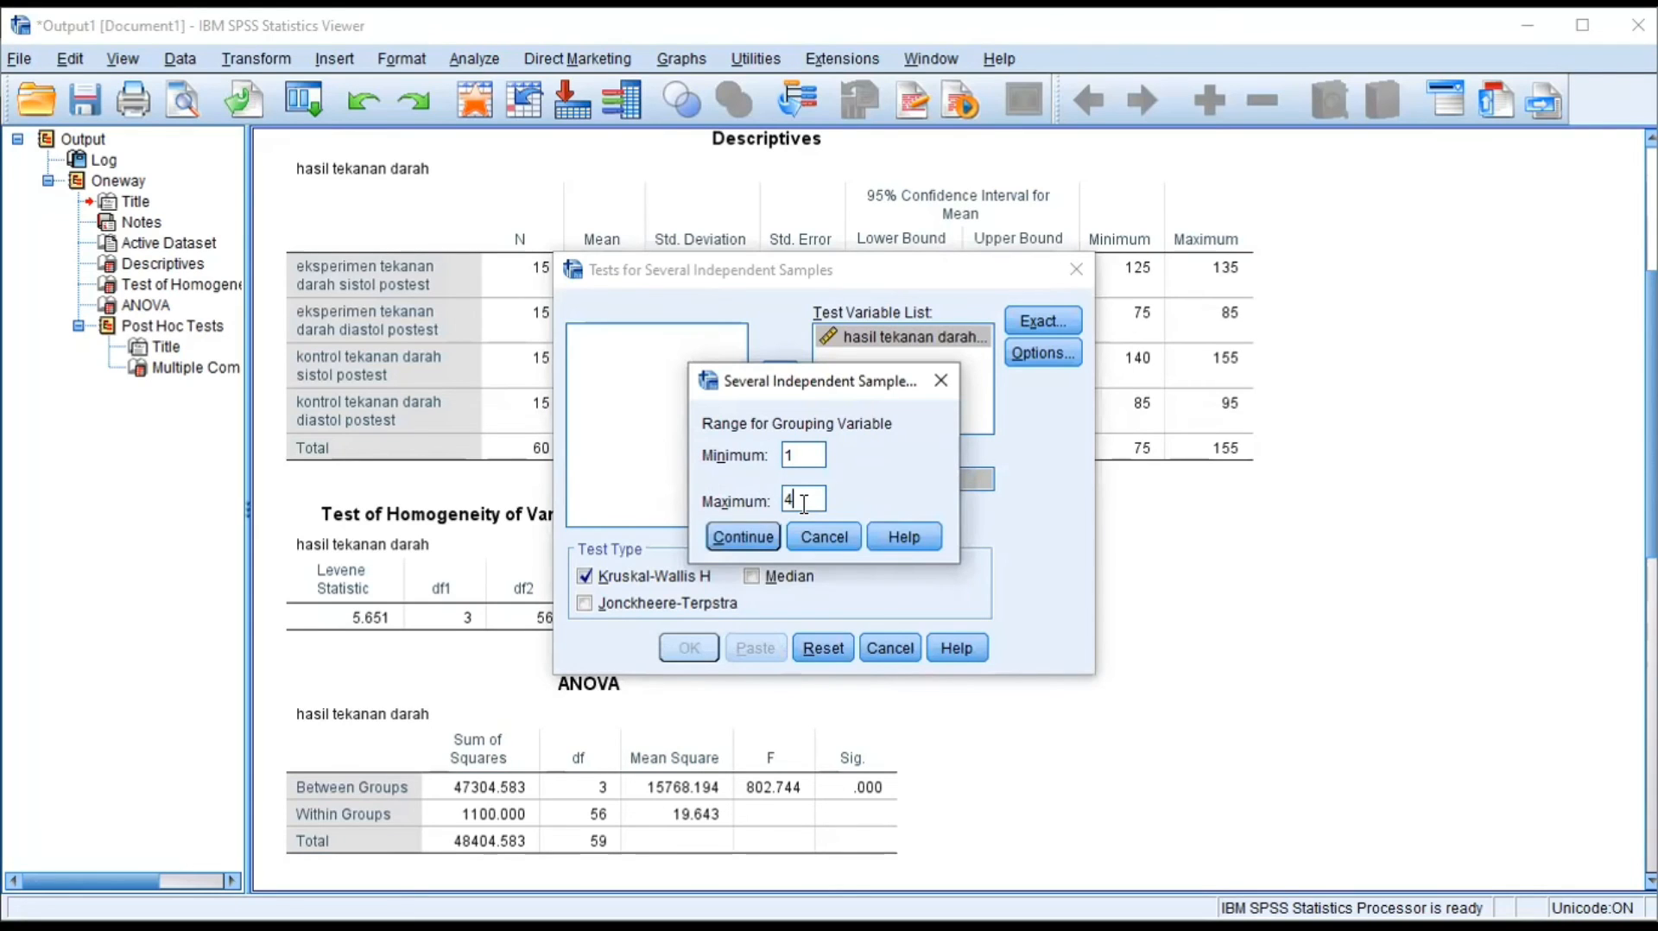
pyautogui.click(744, 538)
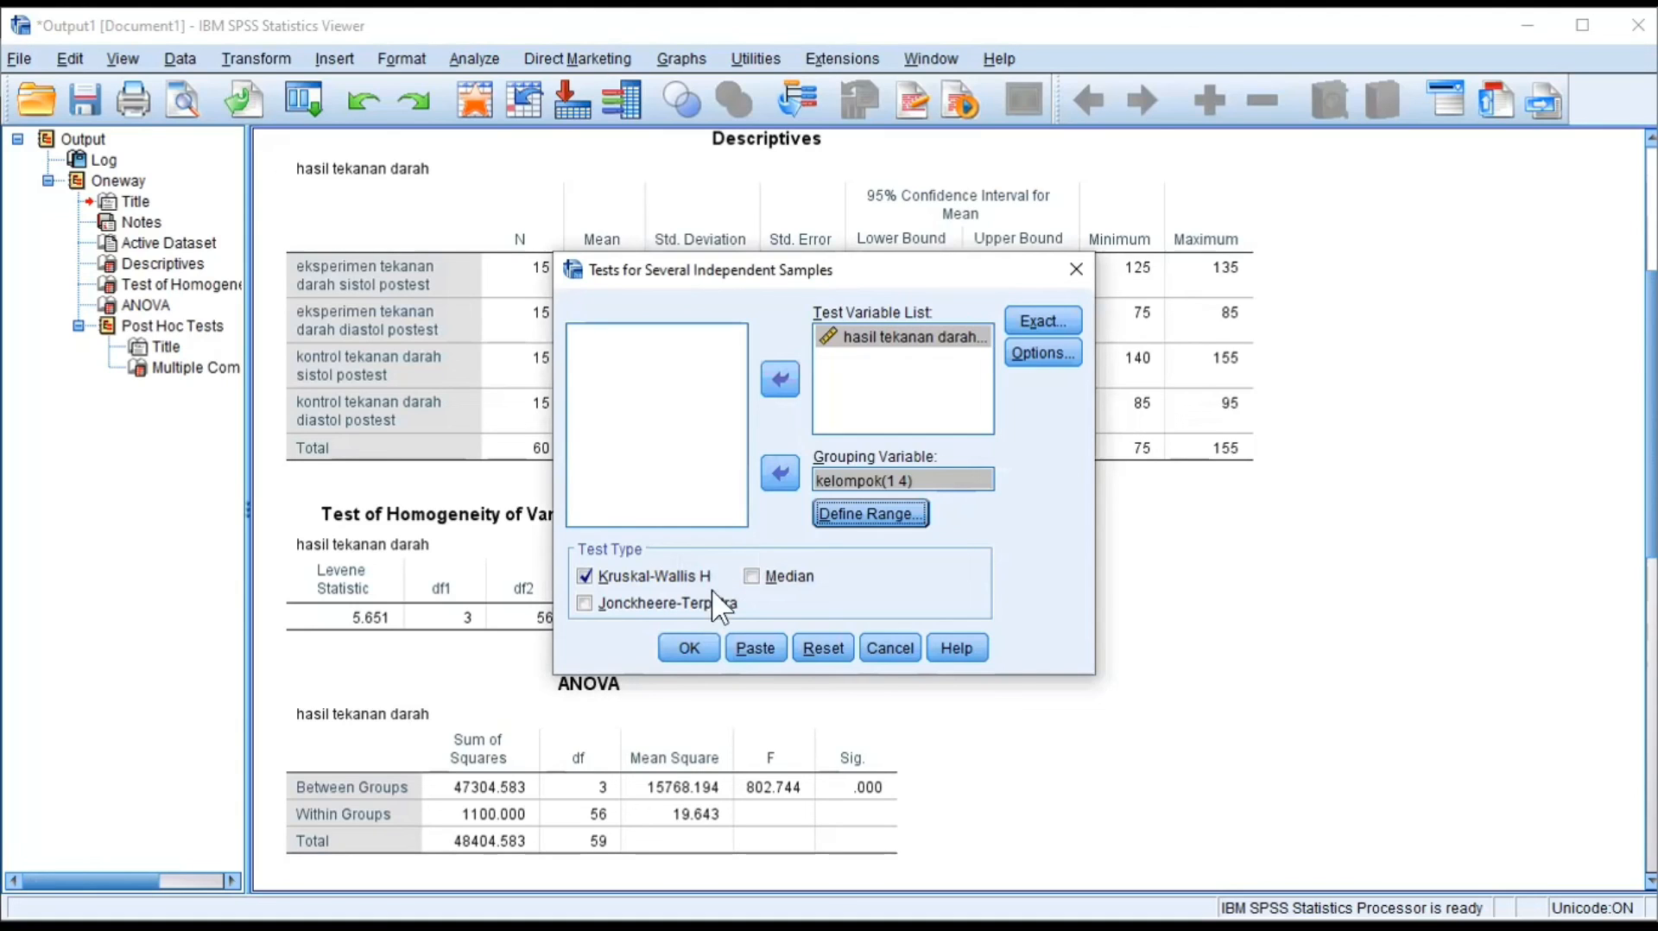
pyautogui.click(690, 648)
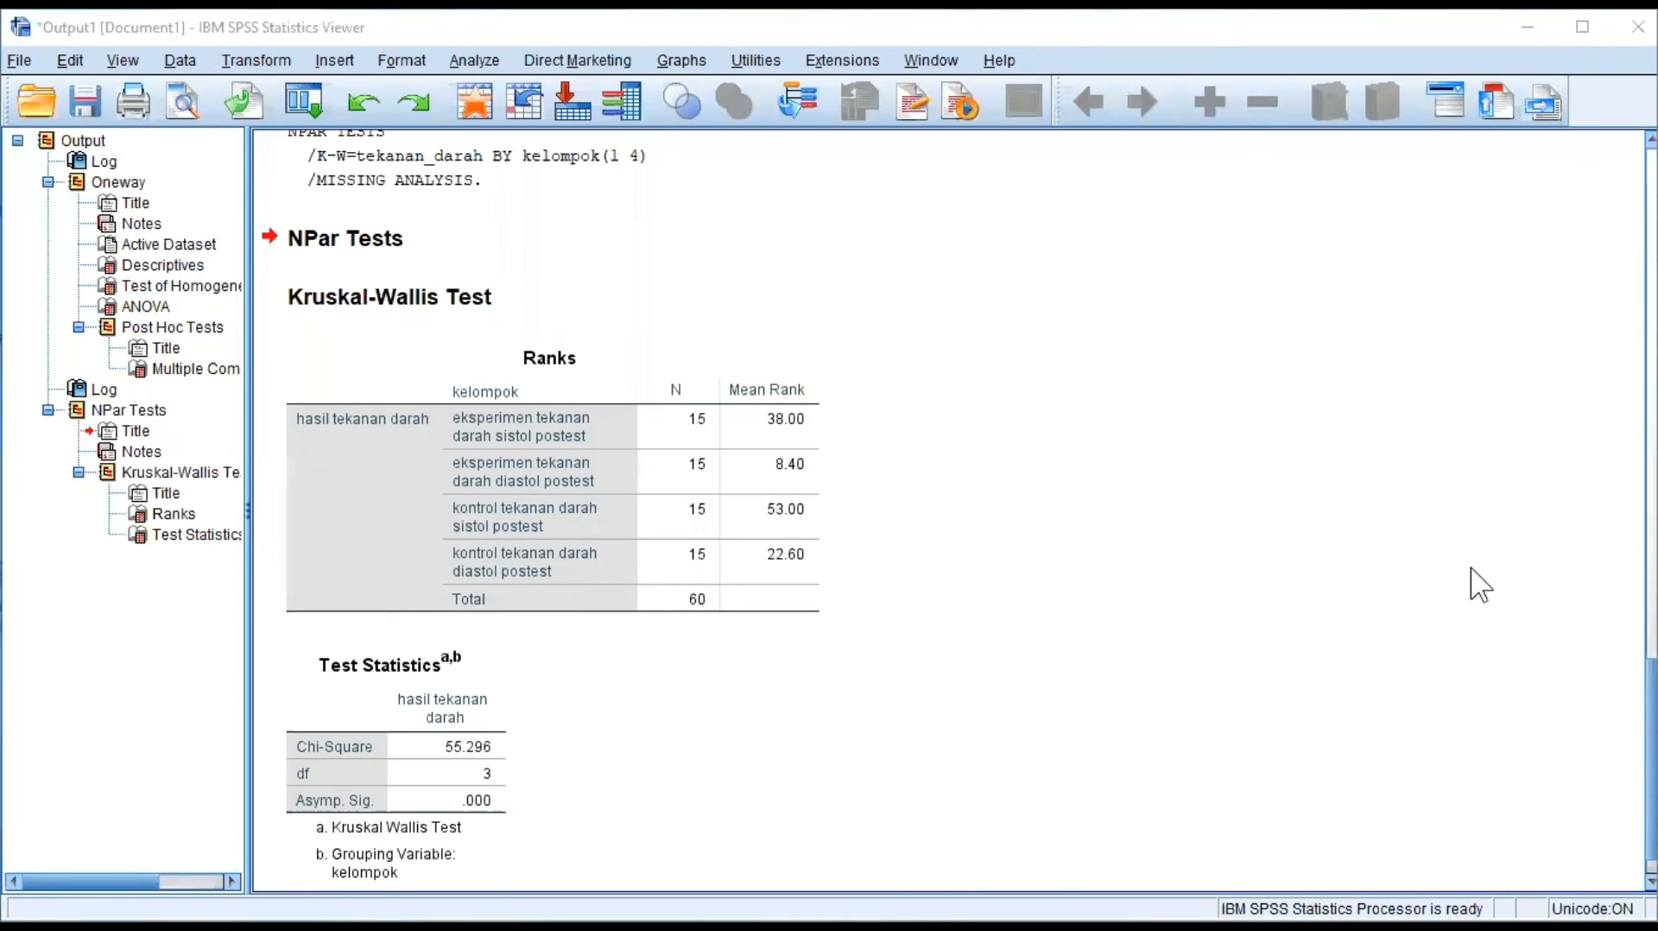